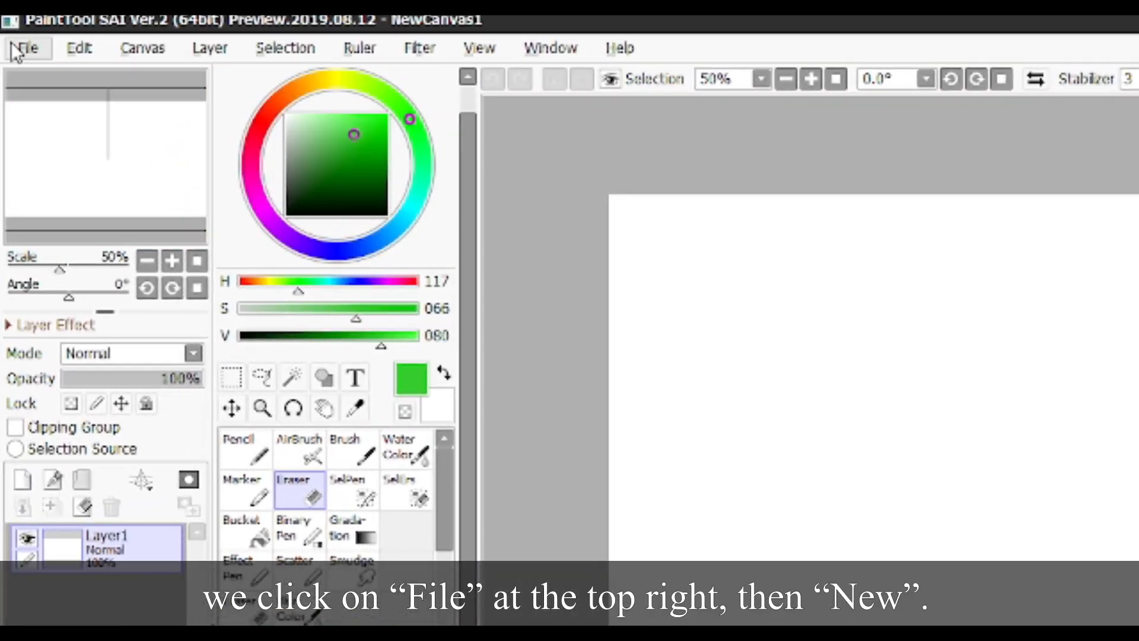
- Create a new canvas 2560 pixels wide and 1440 pixels high with a white background
click(13, 34)
click(89, 81)
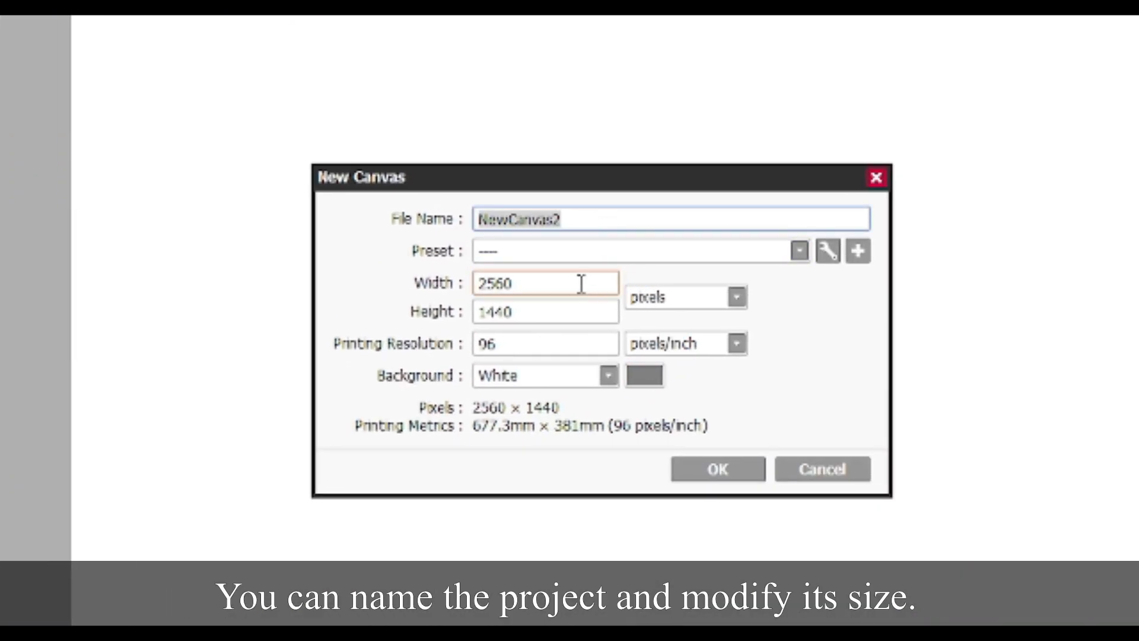
click(582, 283)
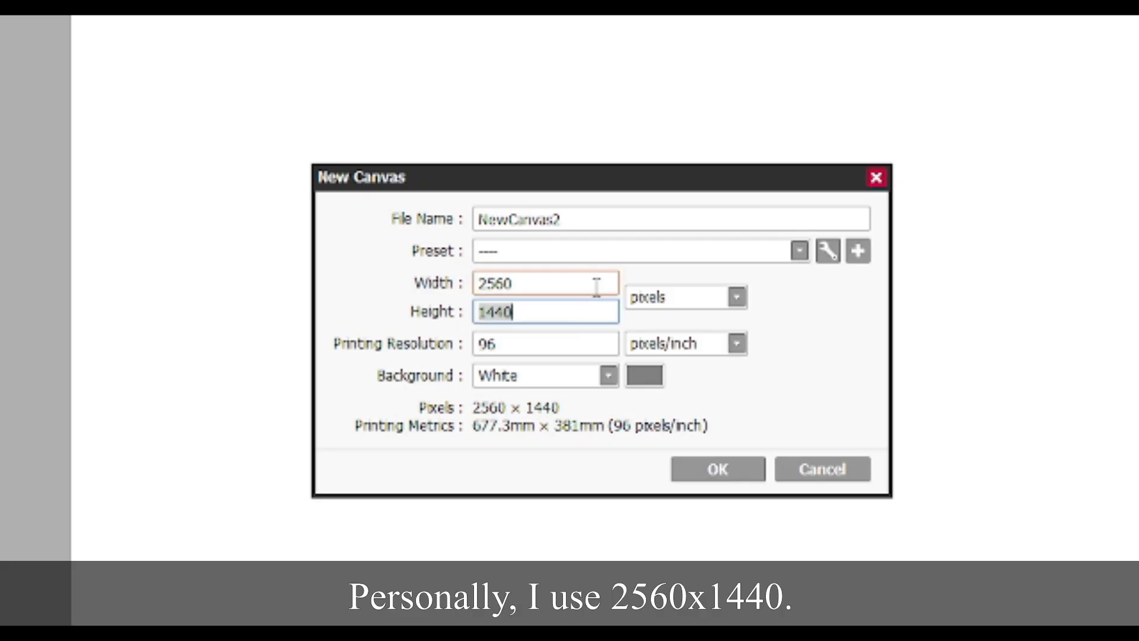
click(693, 469)
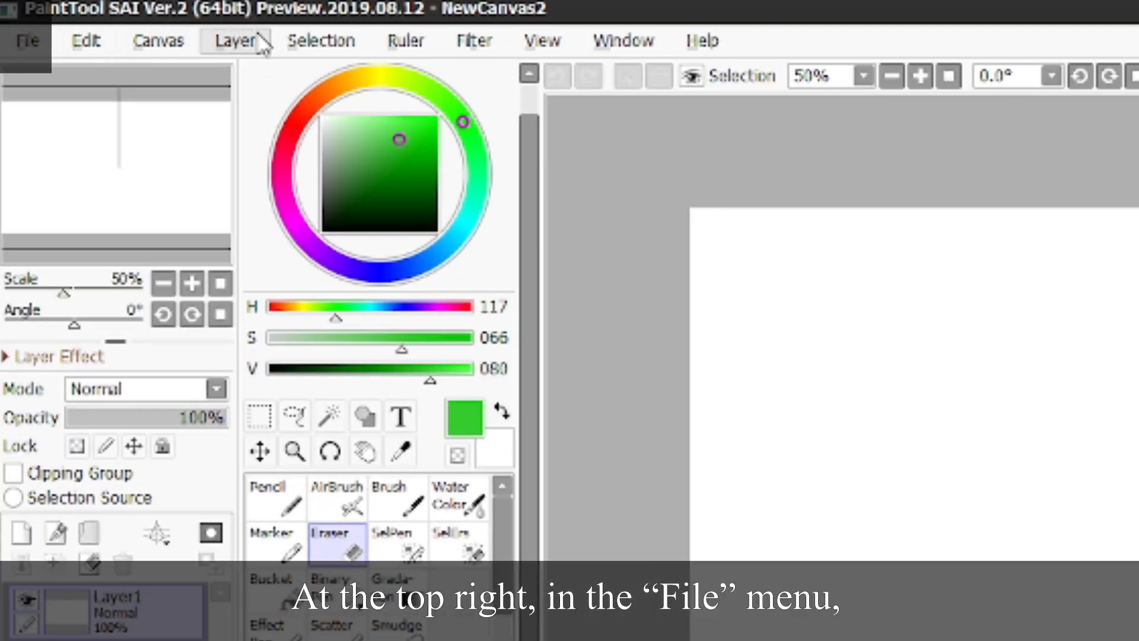
- Examine the file types offered for saving the canvas under a new name, and leave without saving
click(27, 40)
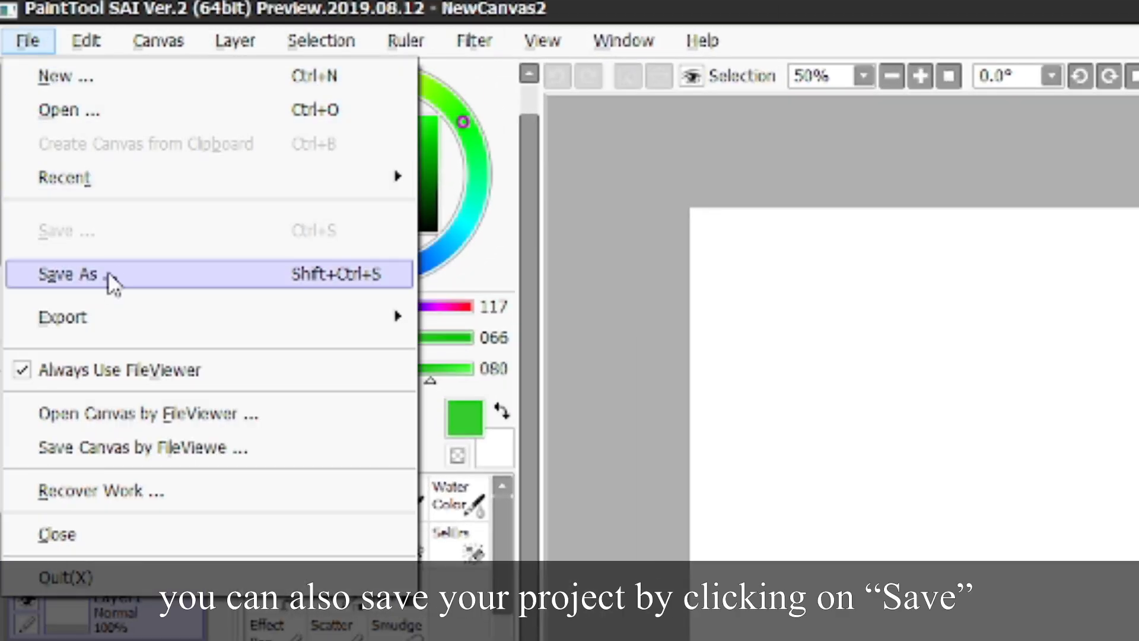
click(153, 274)
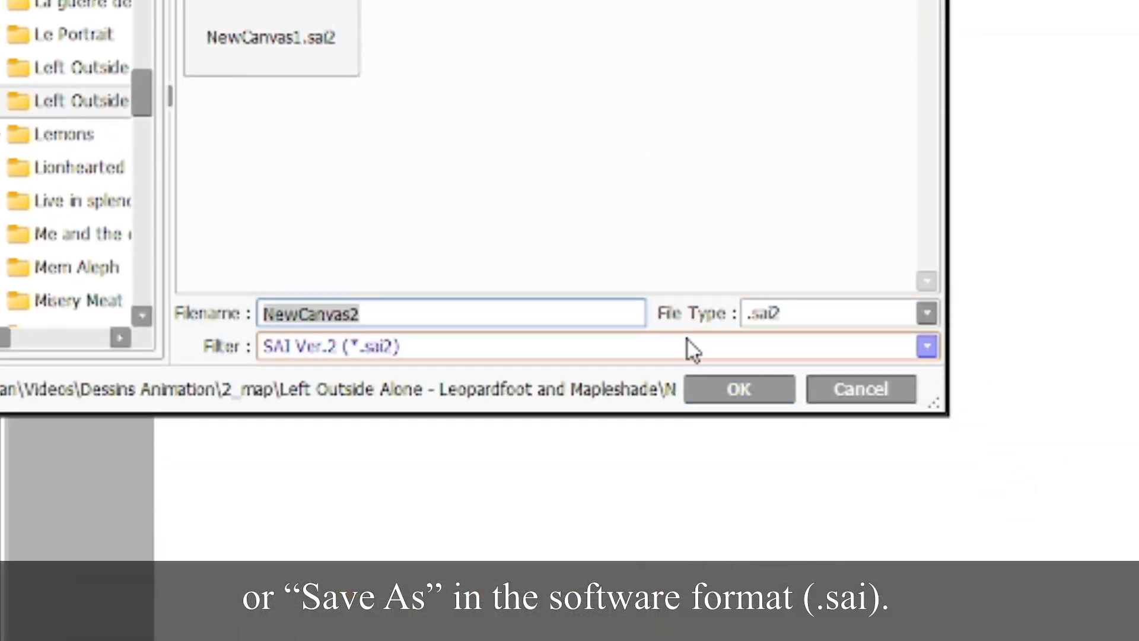
click(792, 395)
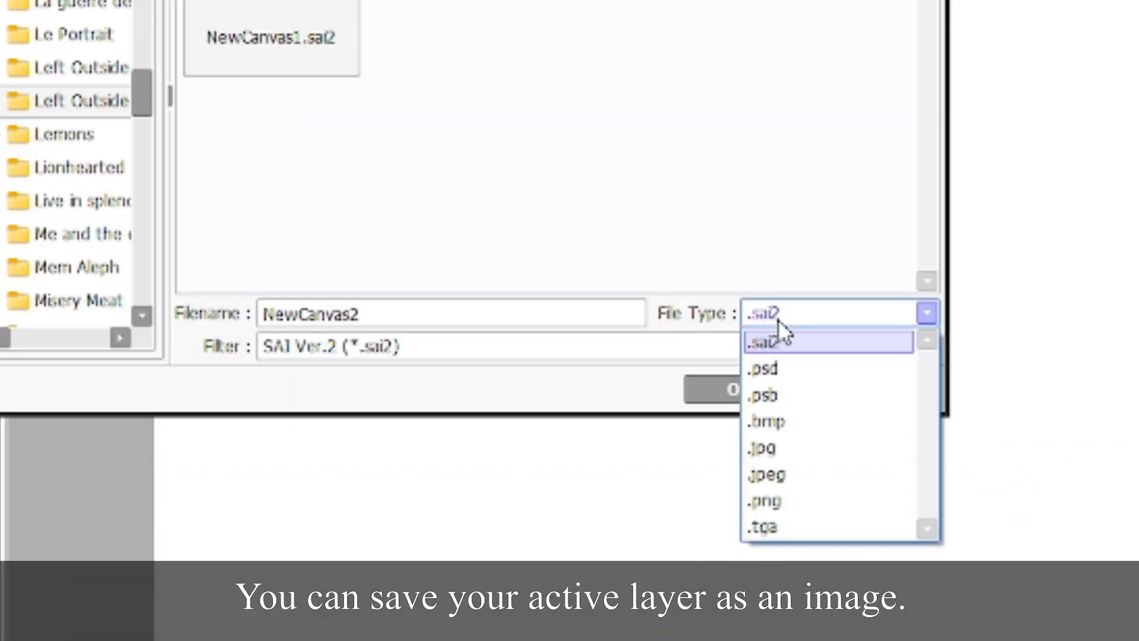
click(783, 310)
click(854, 396)
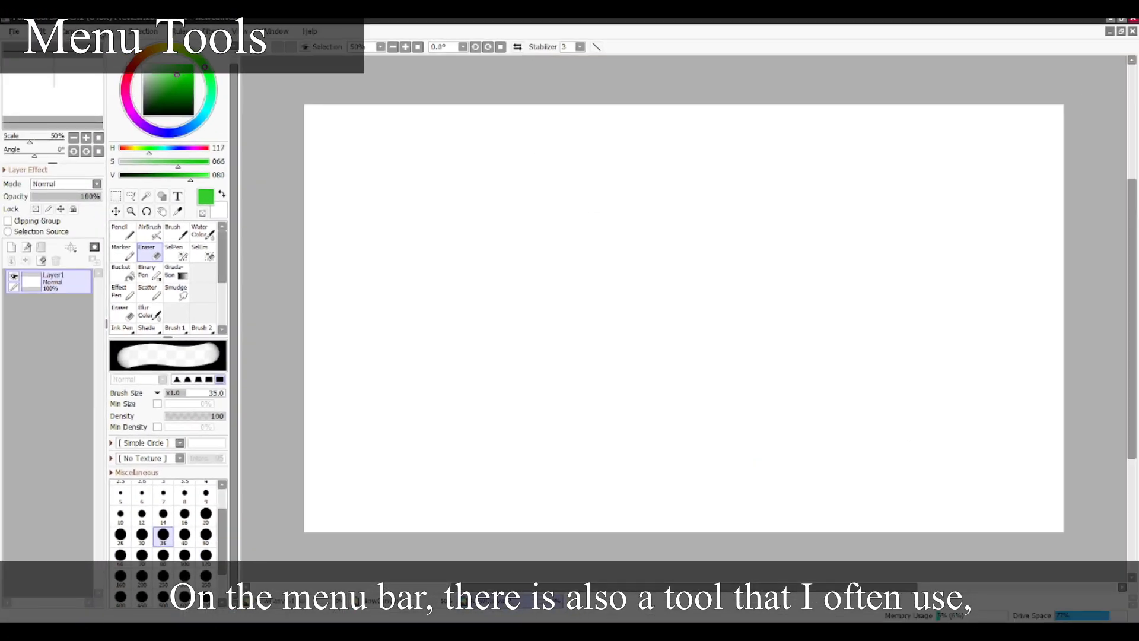
- Paint a filled red dot near the centre of the canvas with the AirBrush at size 120
click(211, 29)
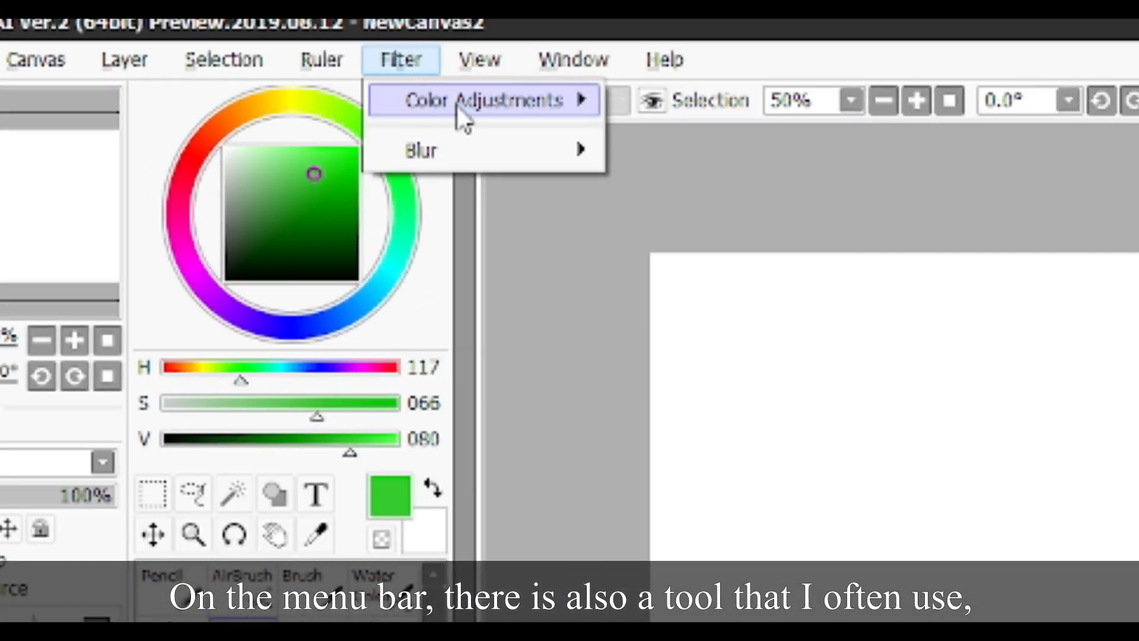
key(Escape)
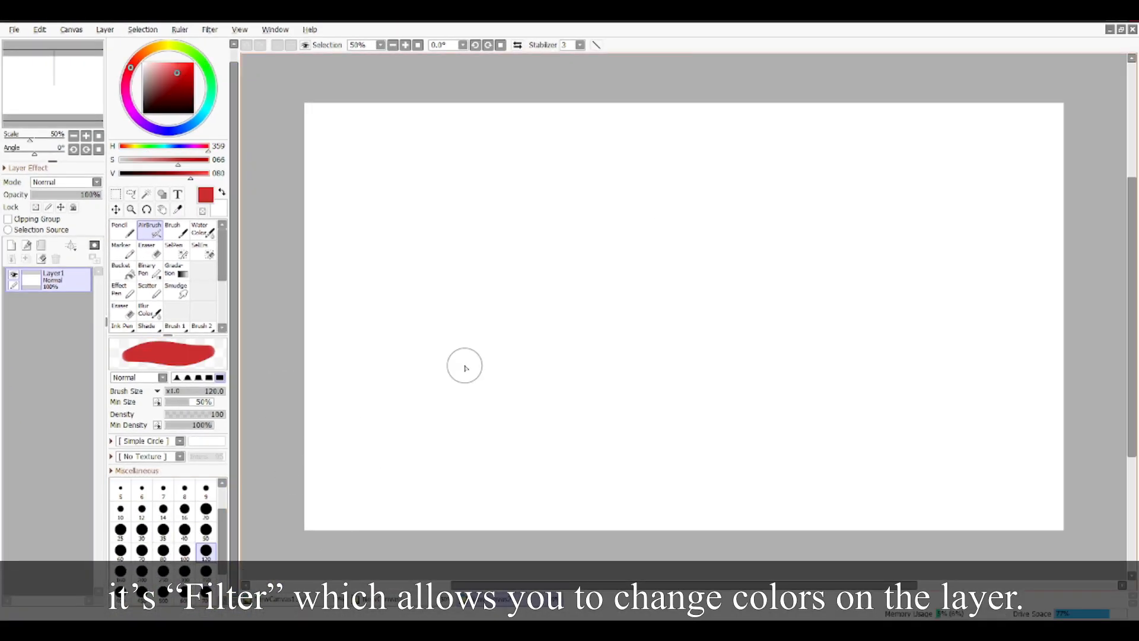
drag(611, 337, 641, 327)
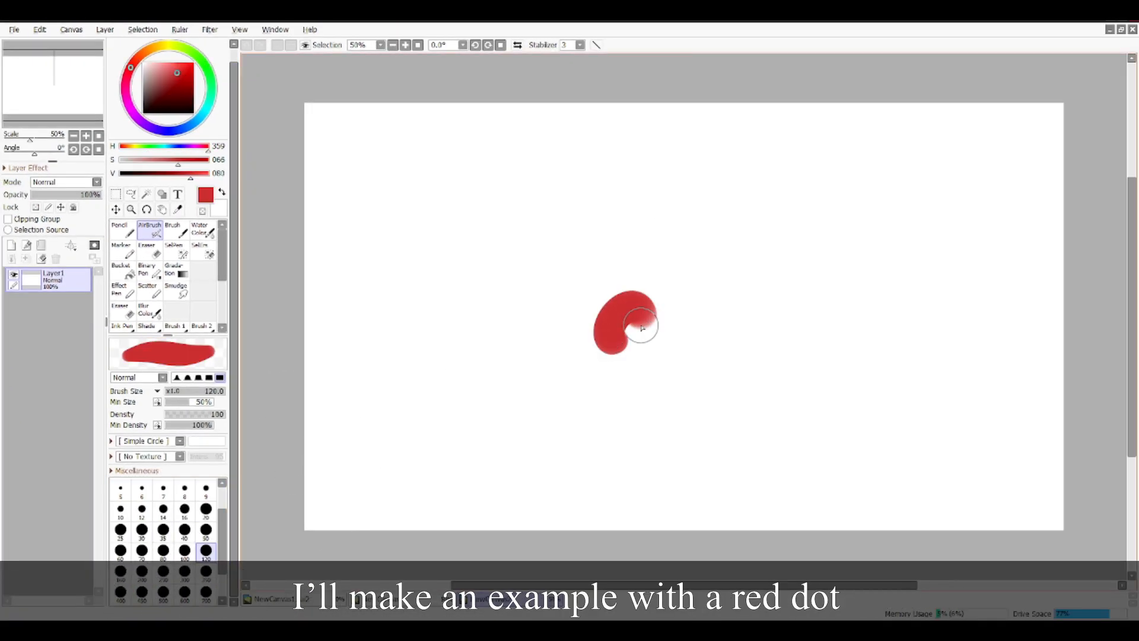
- Try raising the red dot's hue and lowering its saturation with the Hue/Saturation filter
click(210, 29)
mouse_move(270, 48)
click(326, 48)
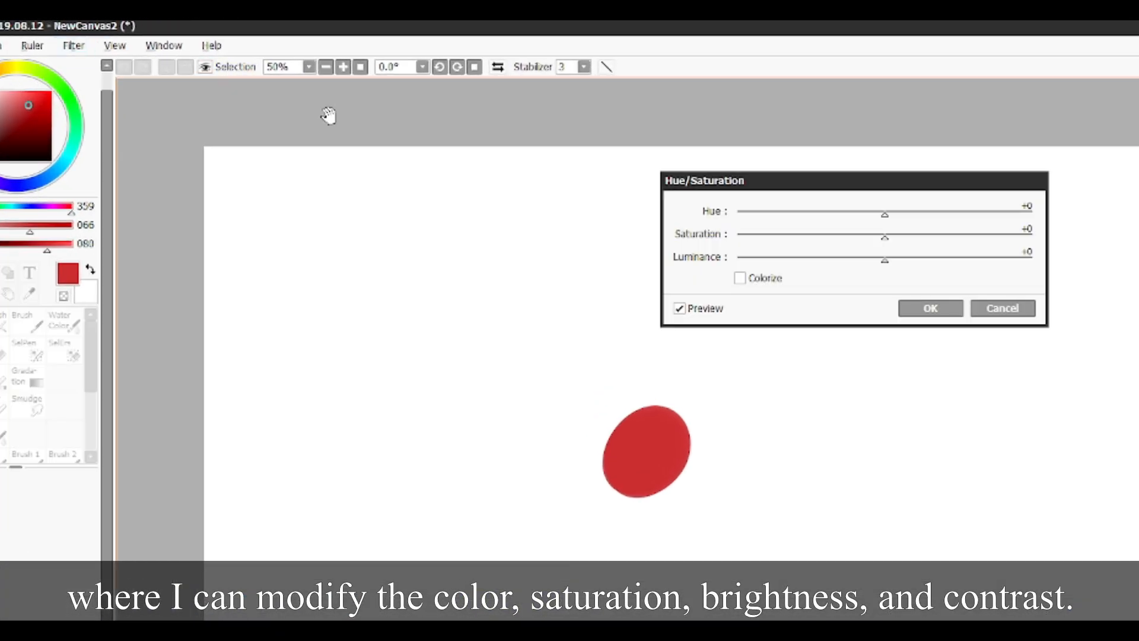
drag(883, 209, 916, 212)
drag(884, 236, 806, 235)
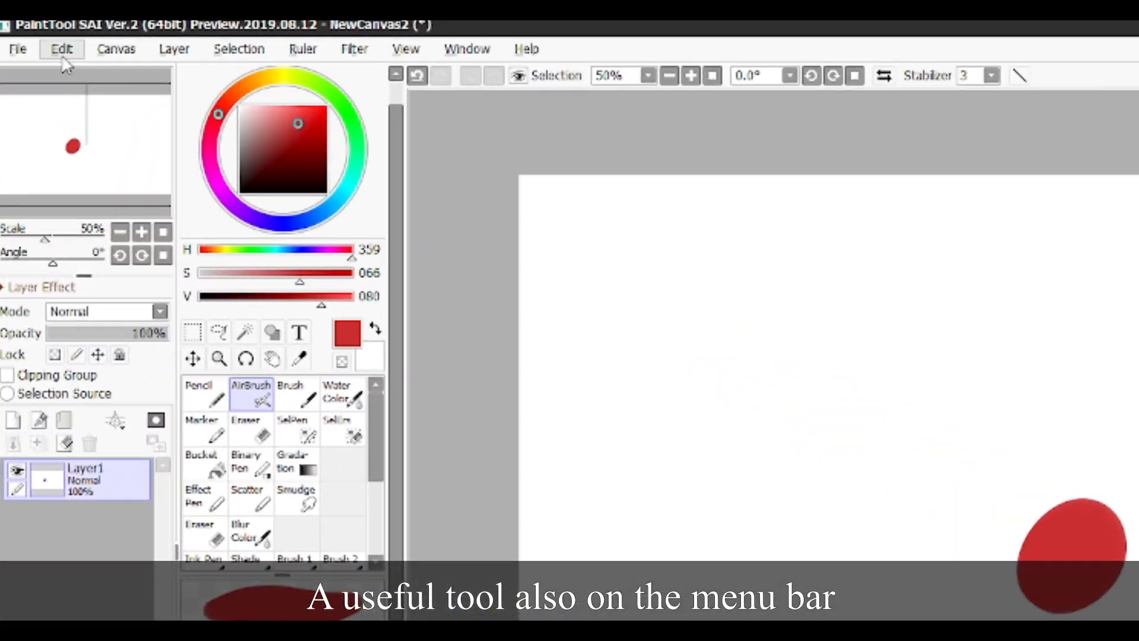
click(61, 49)
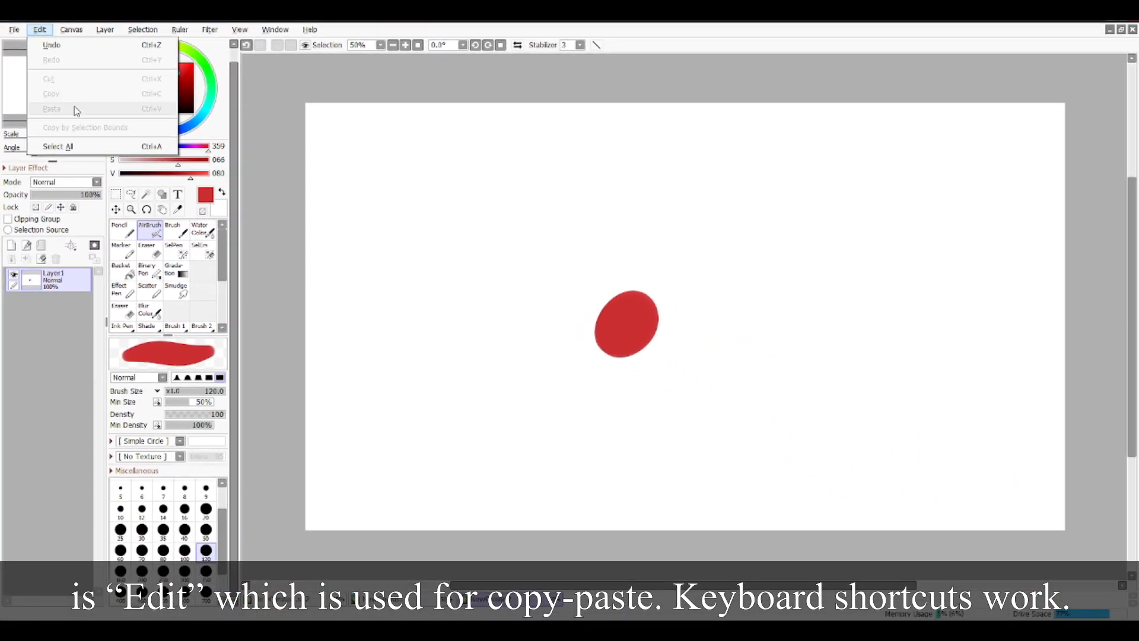
click(75, 332)
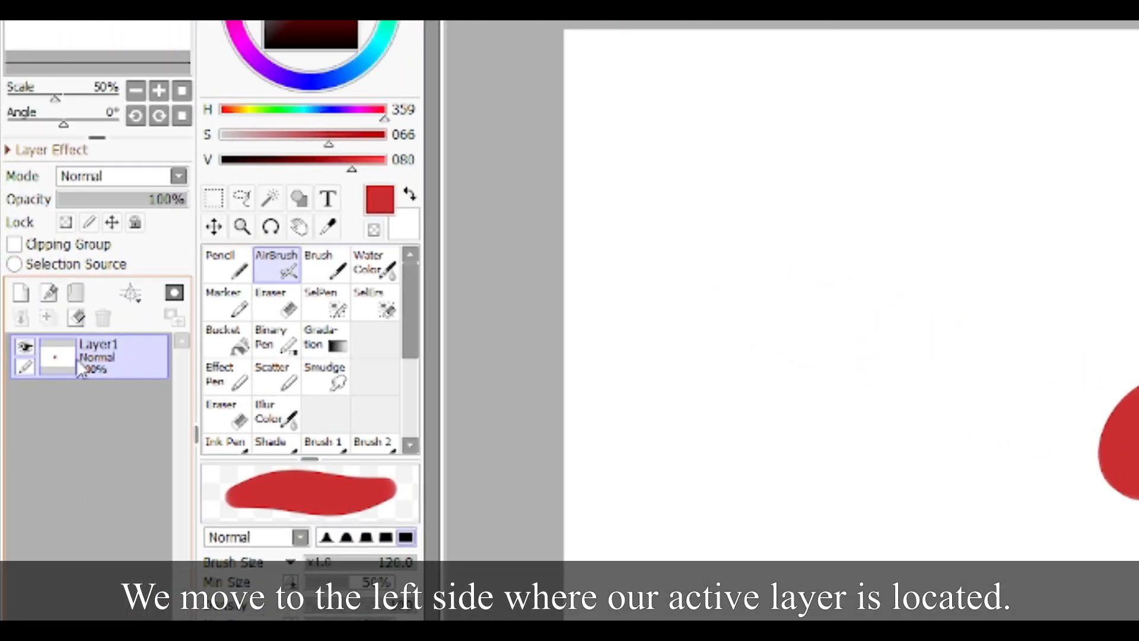
- Add two new layers above the red dot's layer, and hide and reshow the red dot's layer
click(18, 296)
click(18, 297)
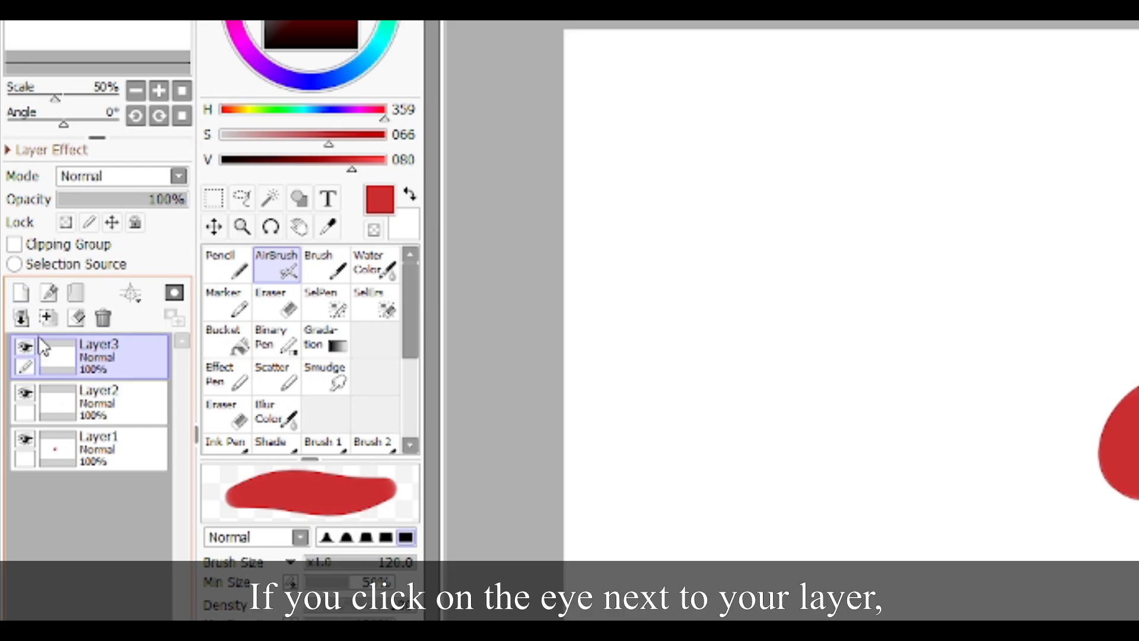
click(36, 456)
click(26, 440)
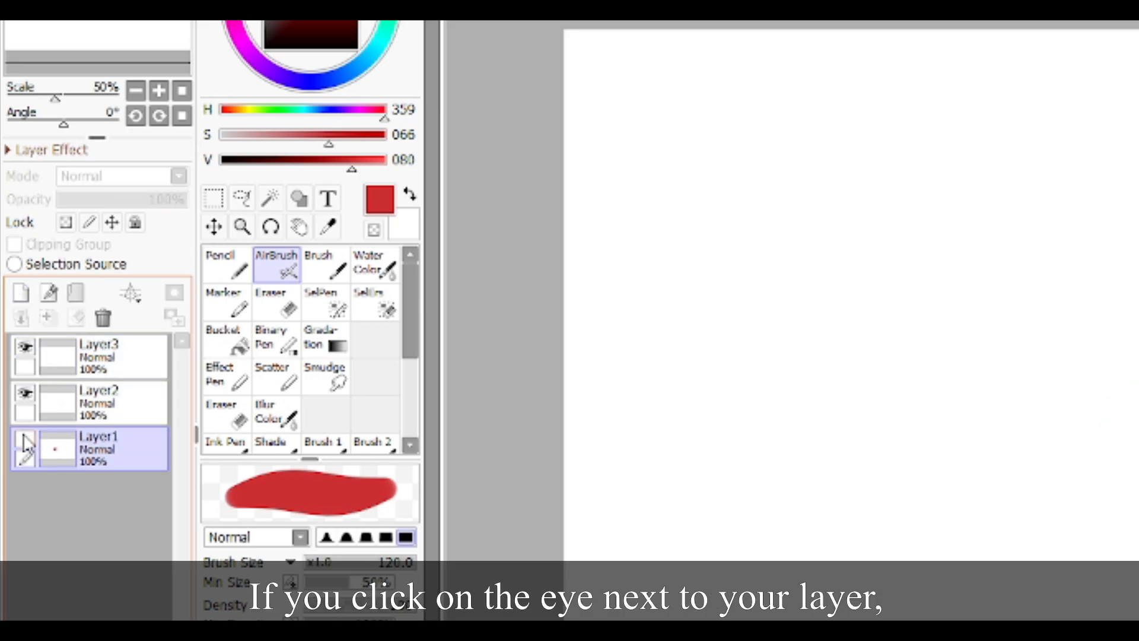
click(24, 442)
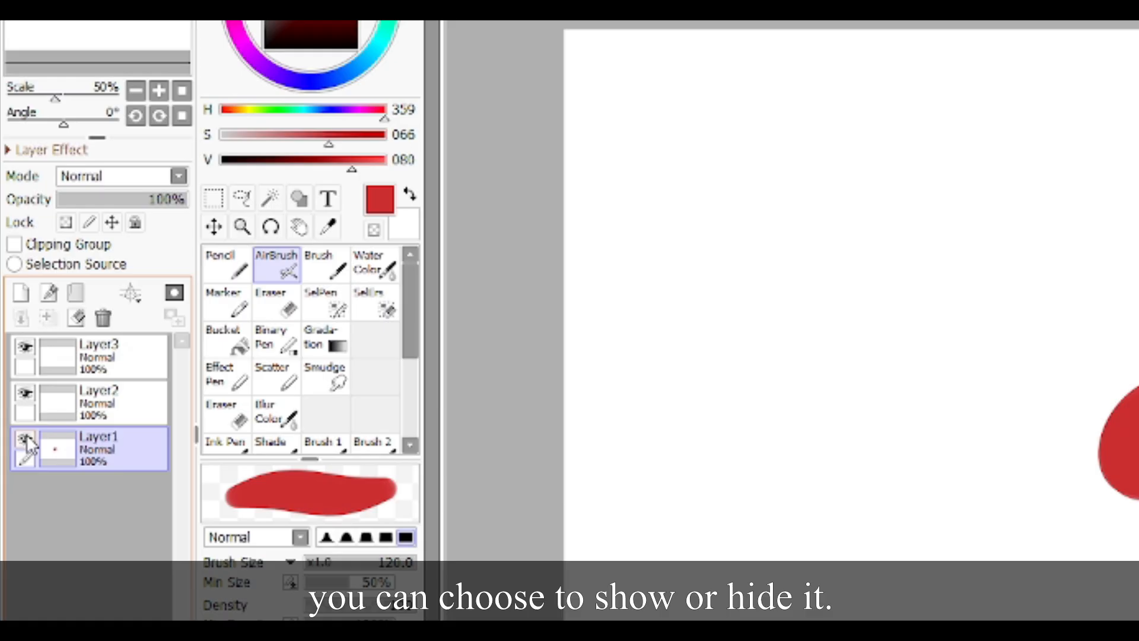
- Delete the topmost empty layer, Layer3
click(101, 356)
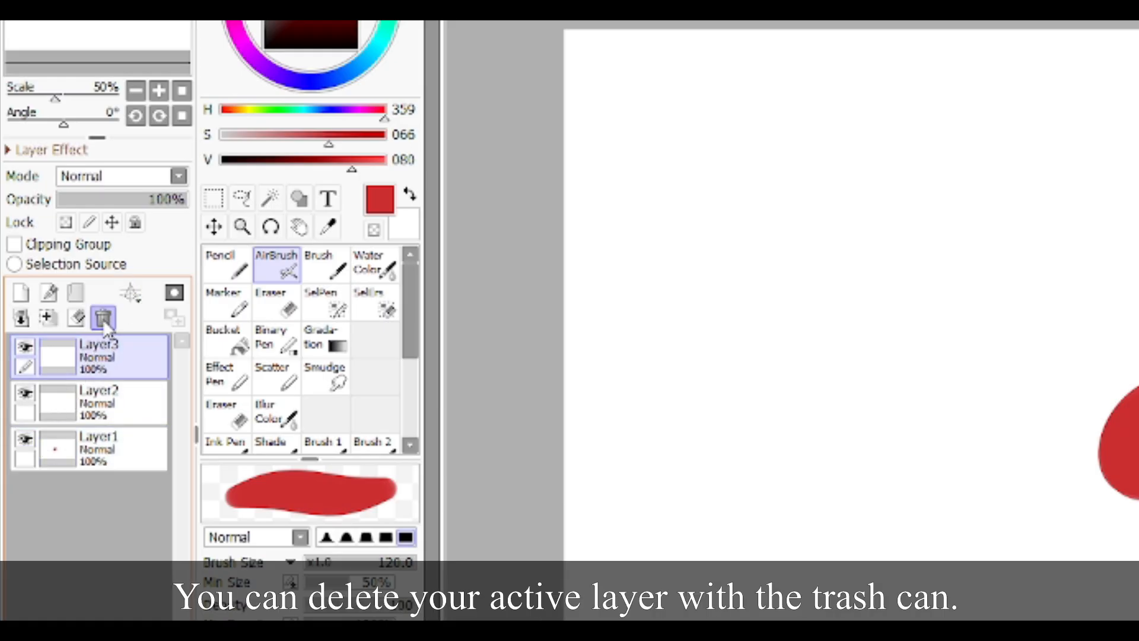
click(103, 319)
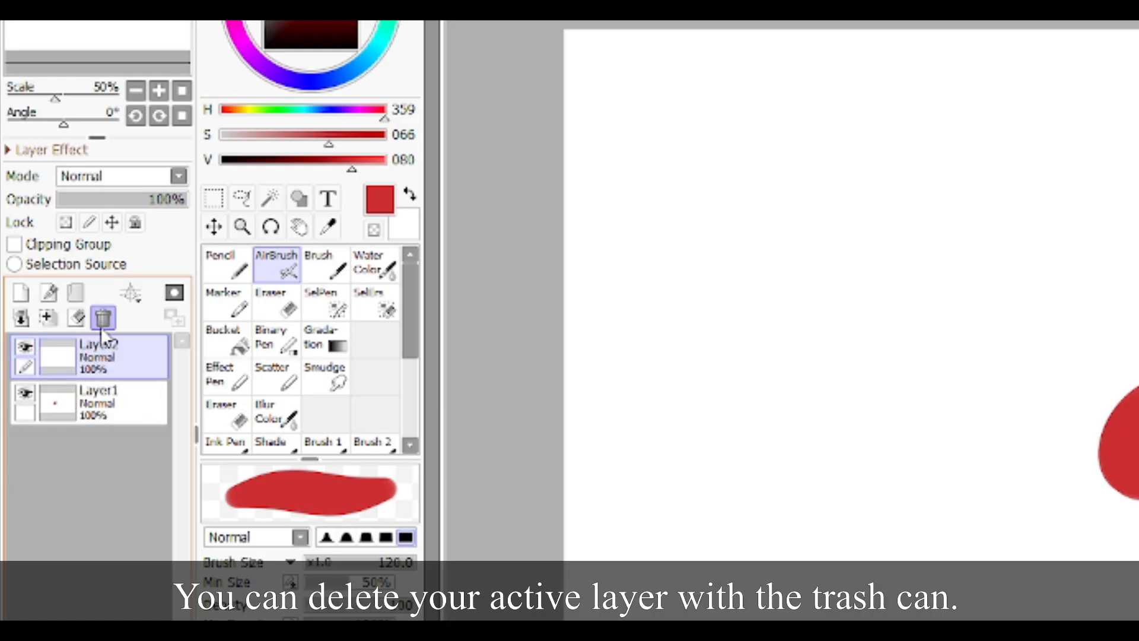
- Create two layer folders and move Layer2 into the lower one
click(78, 295)
click(78, 296)
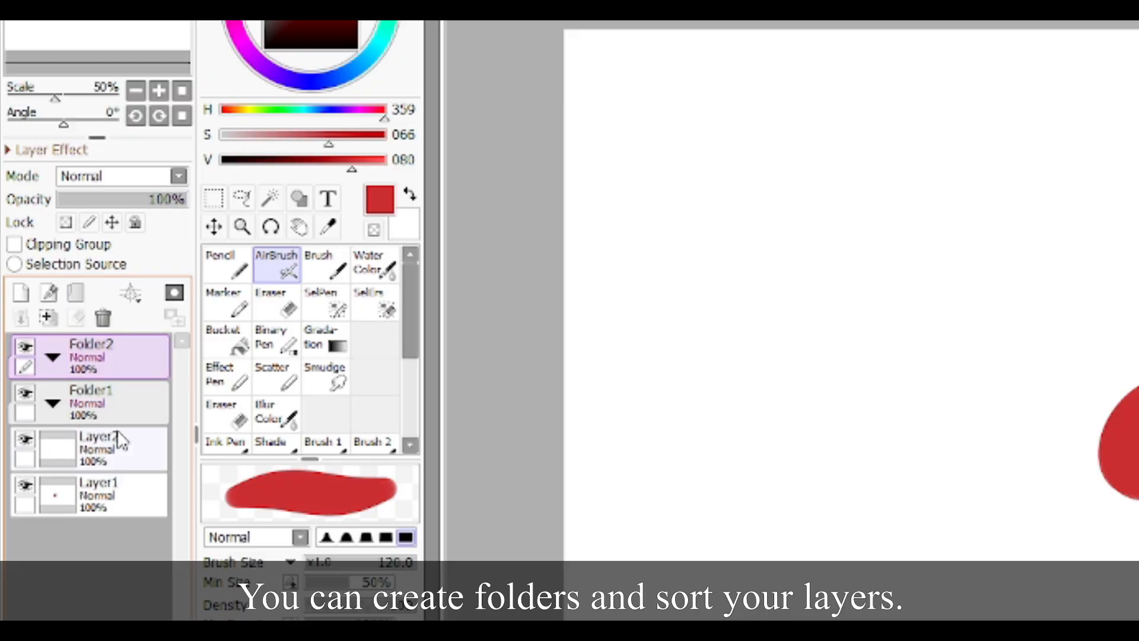
drag(122, 412, 122, 414)
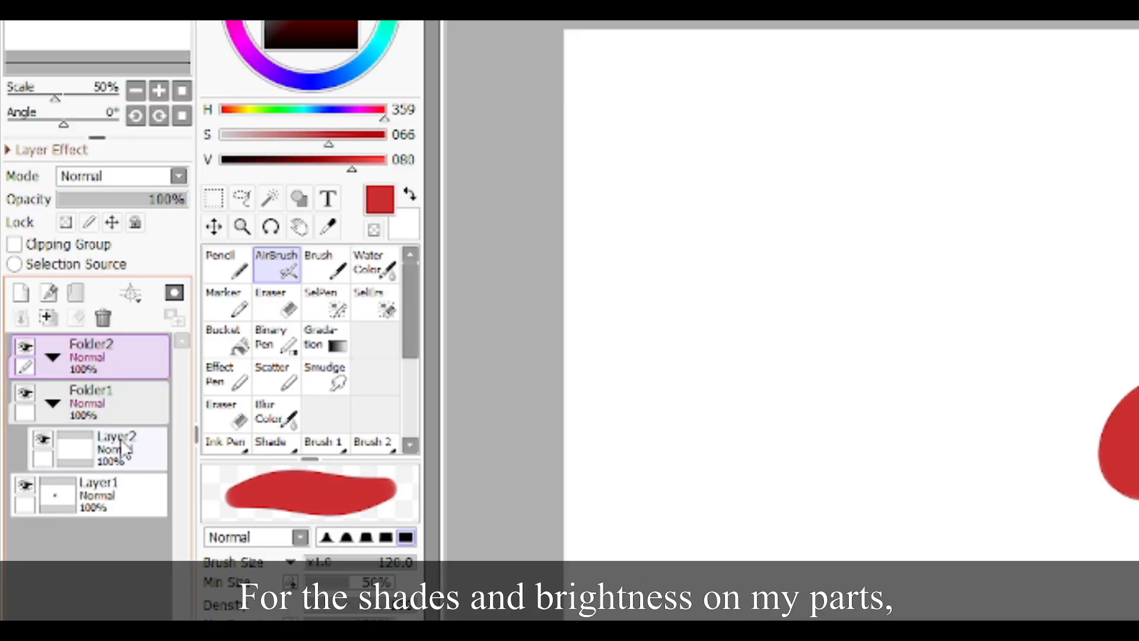
- View the blending modes available for the red dot's layer and try lowering the layer's opacity
click(104, 510)
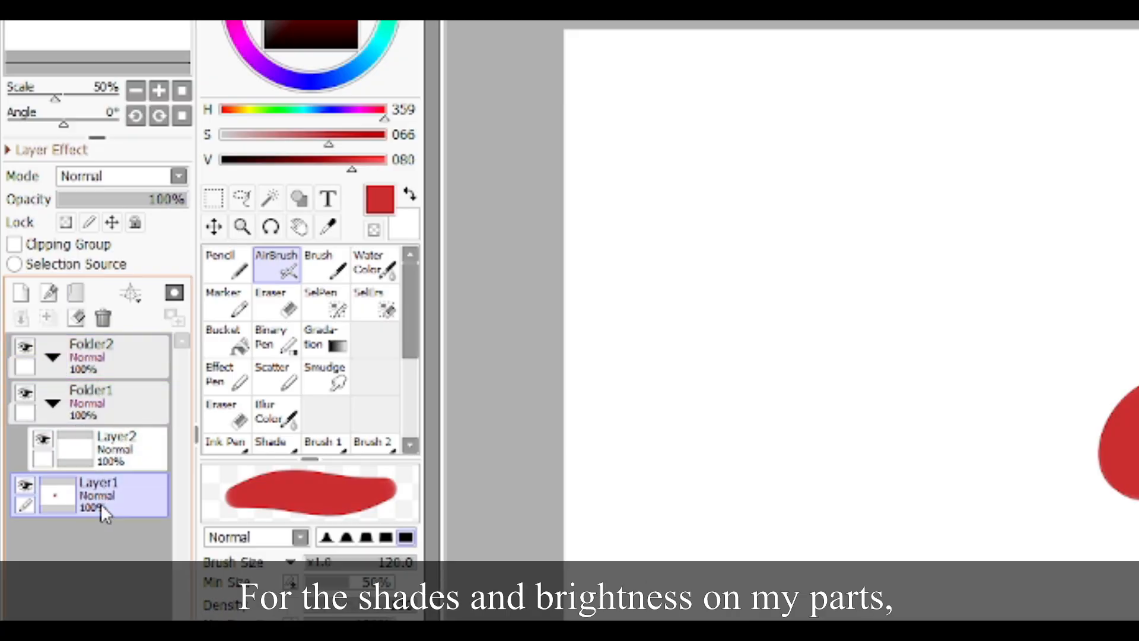
click(160, 178)
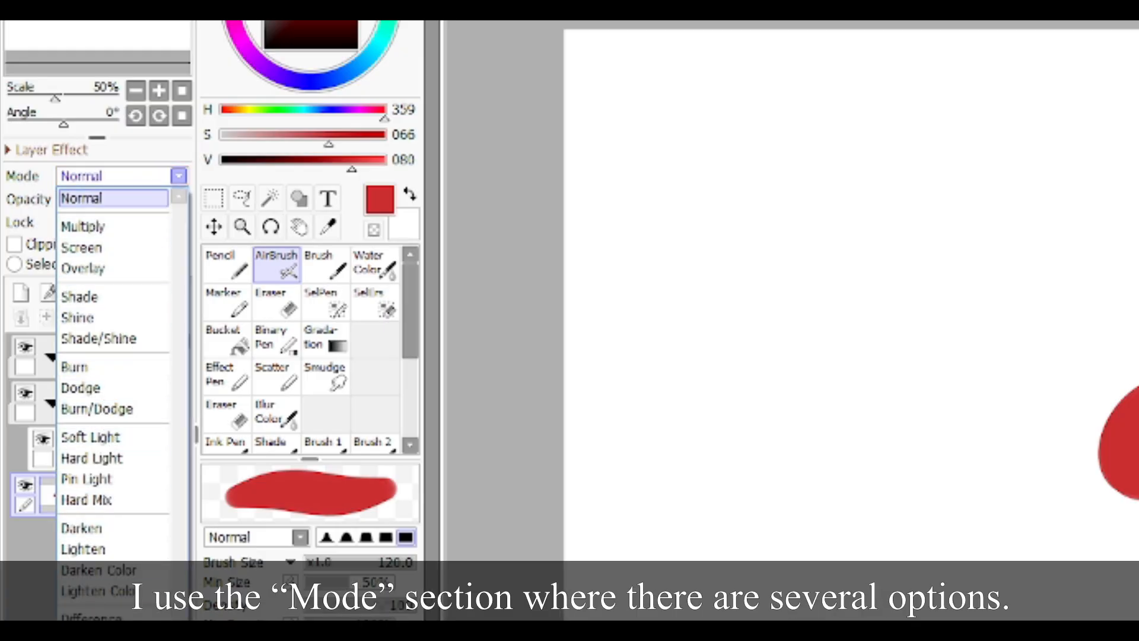
click(45, 205)
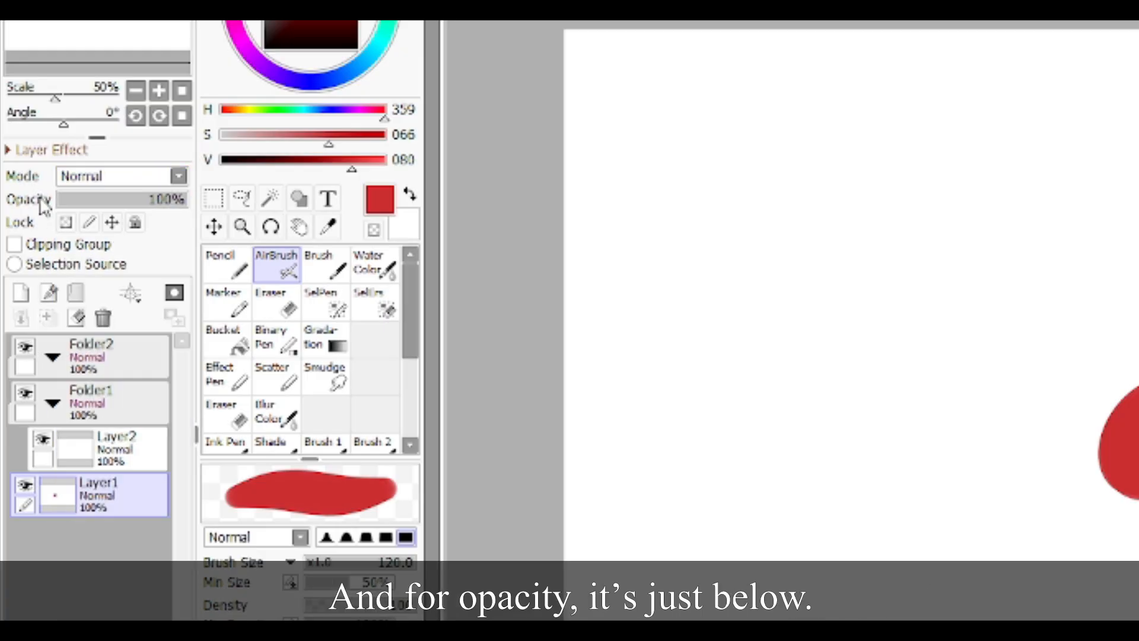
drag(112, 202, 90, 202)
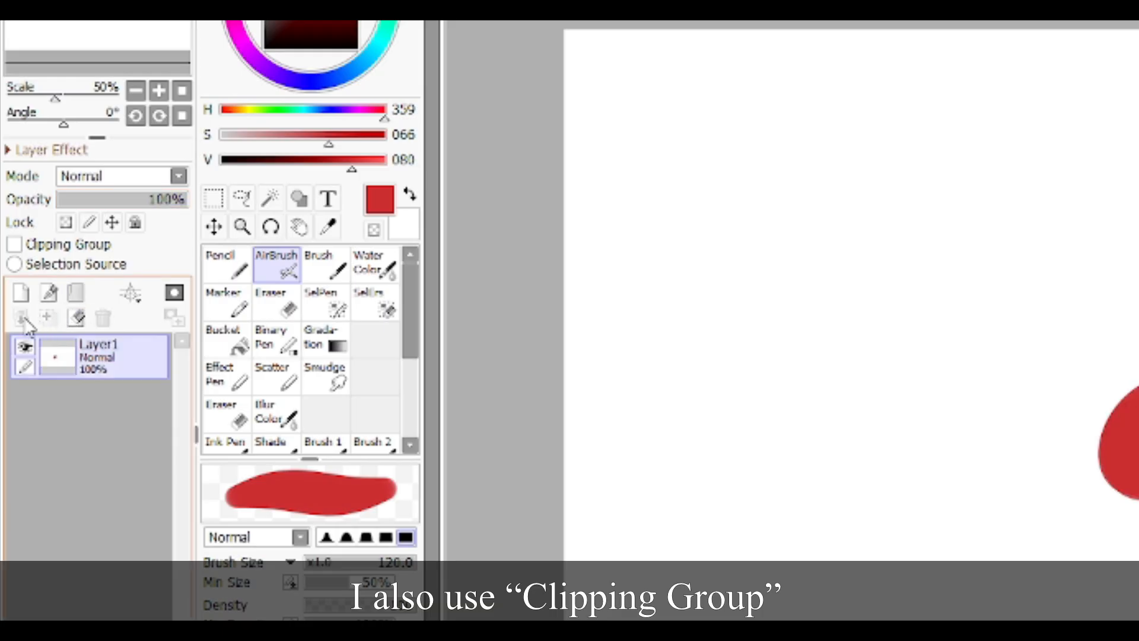
- Add a layer clipped to the red dot's layer as a Clipping Group and paint blue over the dot with the AirBrush at size 120
click(21, 292)
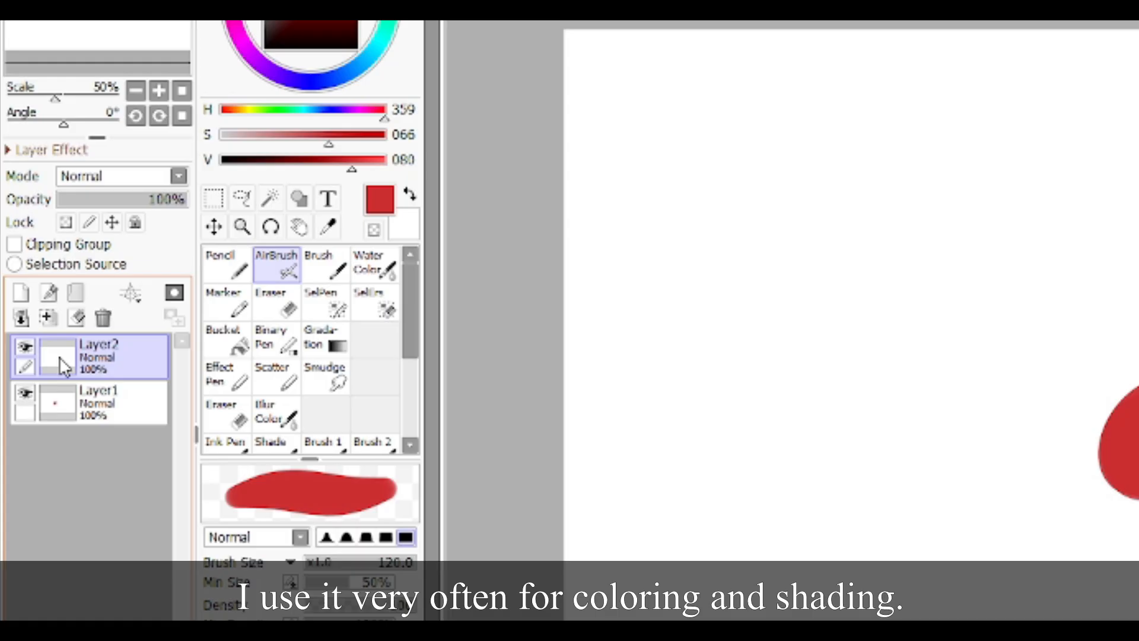
click(78, 248)
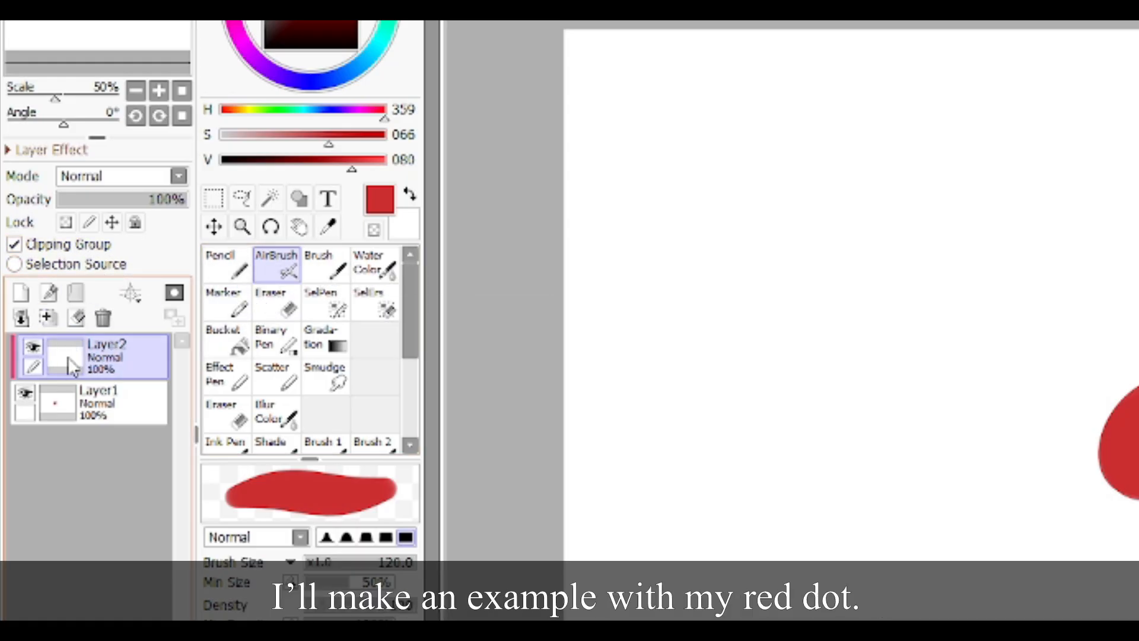
click(338, 78)
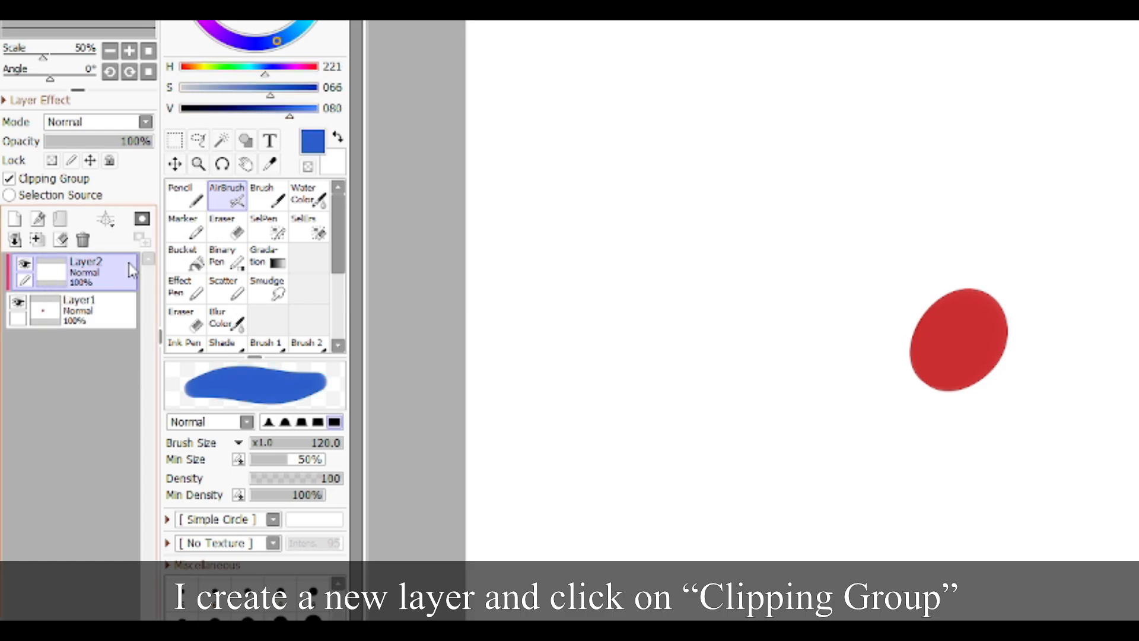
drag(874, 323, 1005, 340)
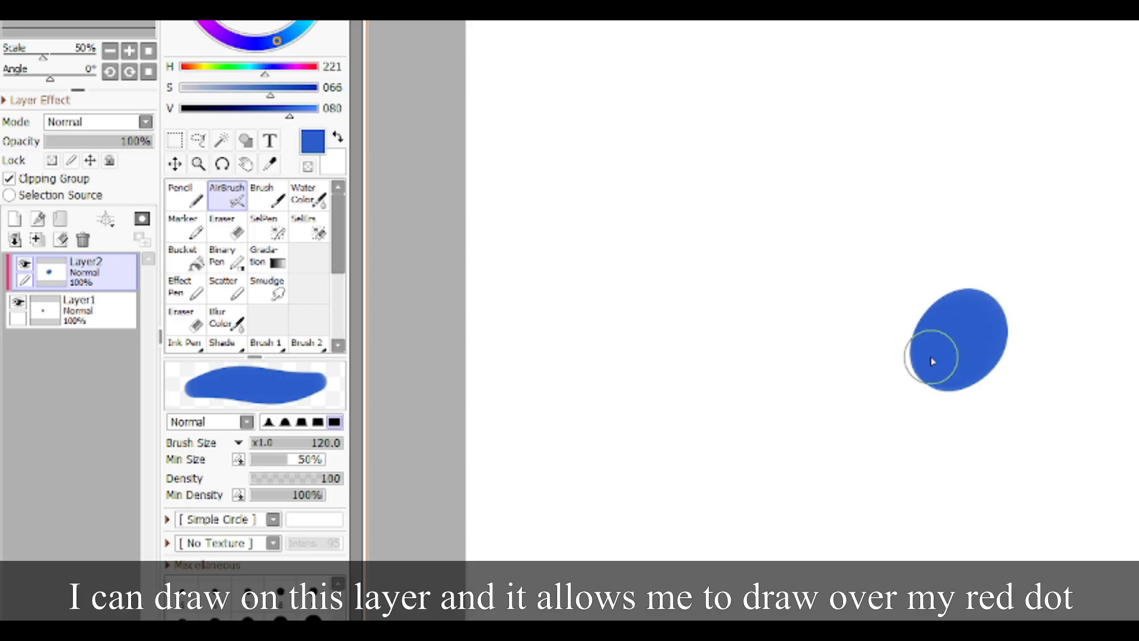
- Erase the blue paint from the dot's lower-left part and merge the clipped layer with the red dot's layer
click(234, 229)
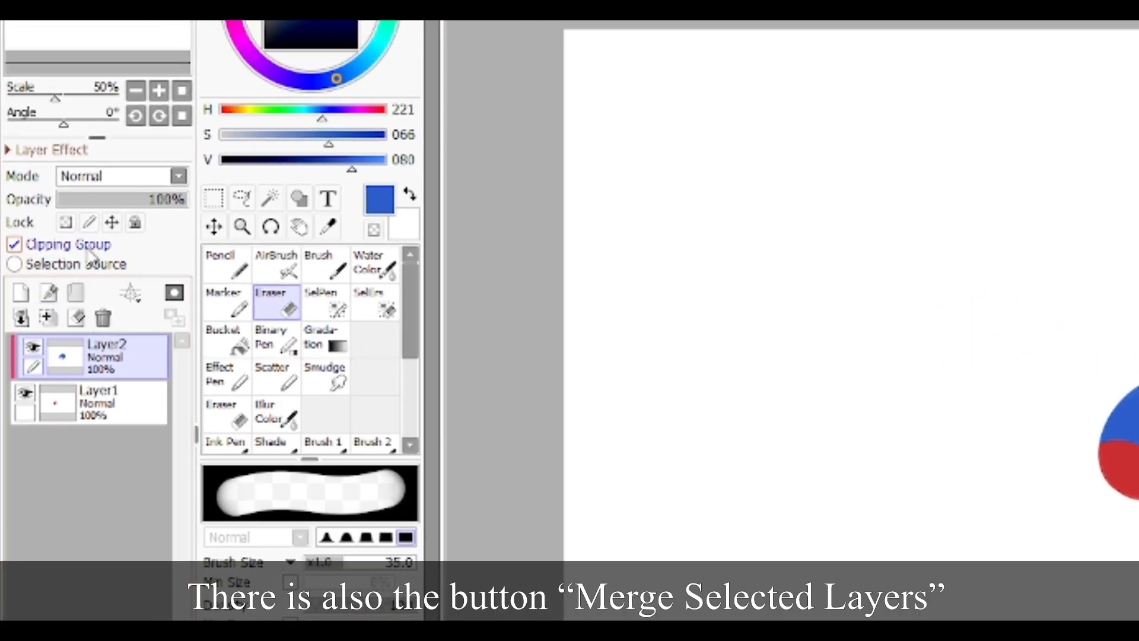
click(46, 318)
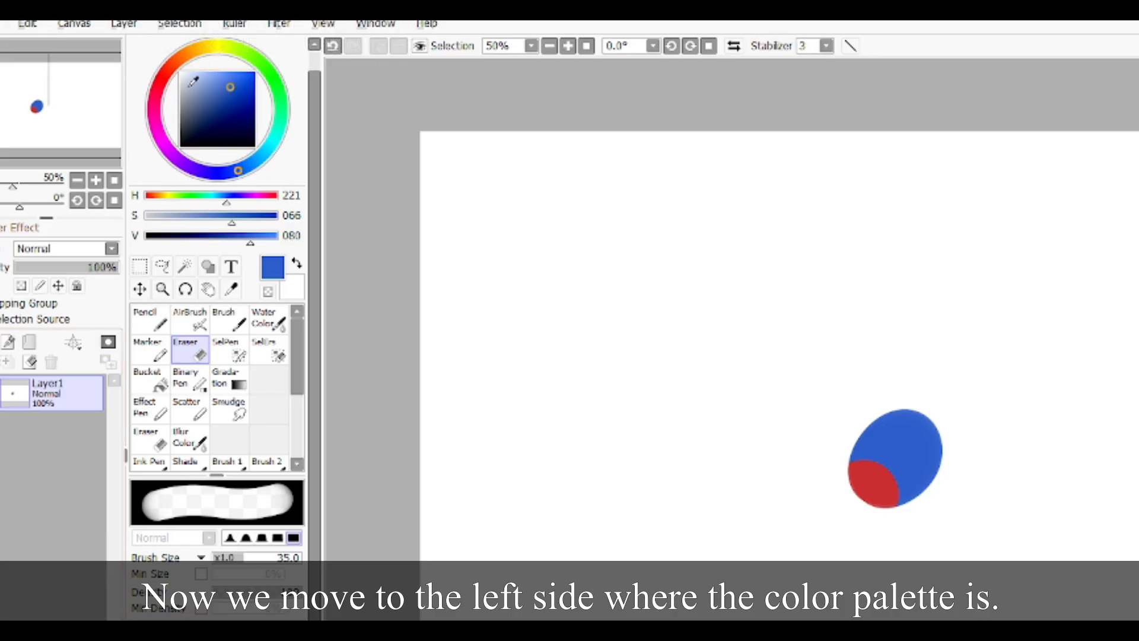
- Draw a rectangular selection around the two-coloured dot, and a Freeform lasso selection around the same dot
click(143, 268)
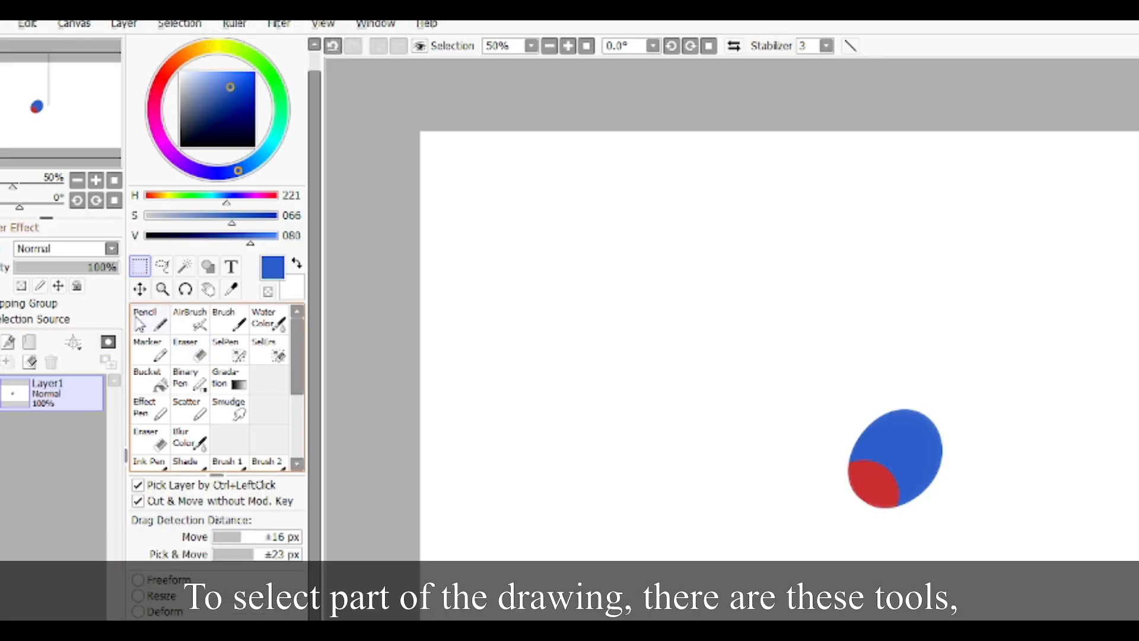
mouse_move(725, 317)
mouse_down()
mouse_move(915, 491)
mouse_move(1137, 620)
mouse_up()
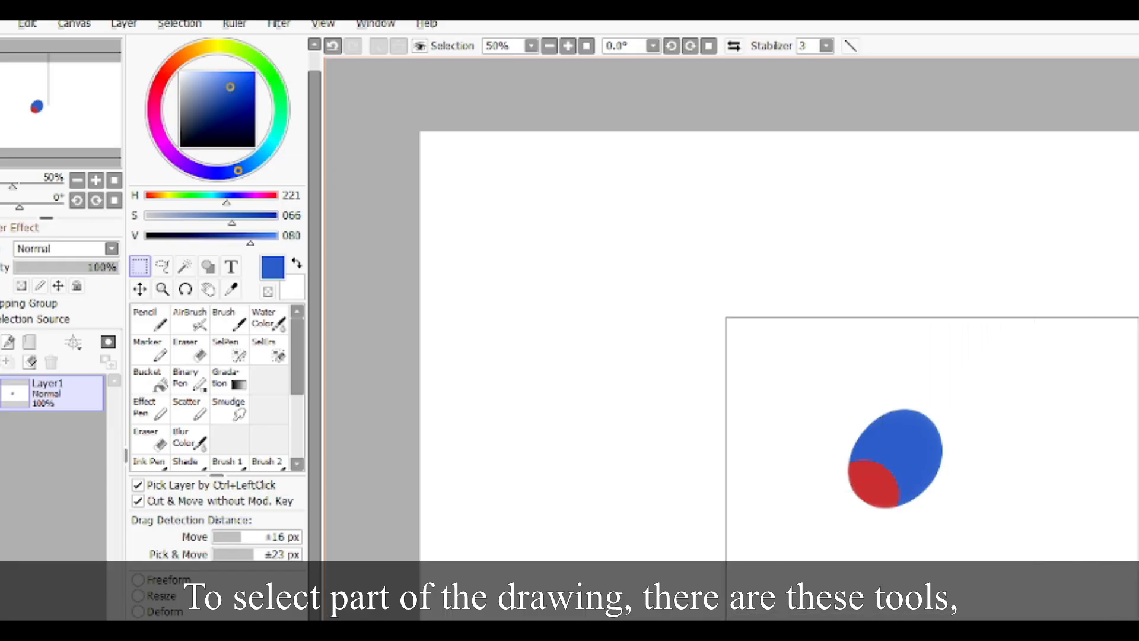
click(162, 267)
mouse_move(671, 493)
mouse_down()
mouse_move(887, 318)
mouse_move(685, 422)
mouse_up()
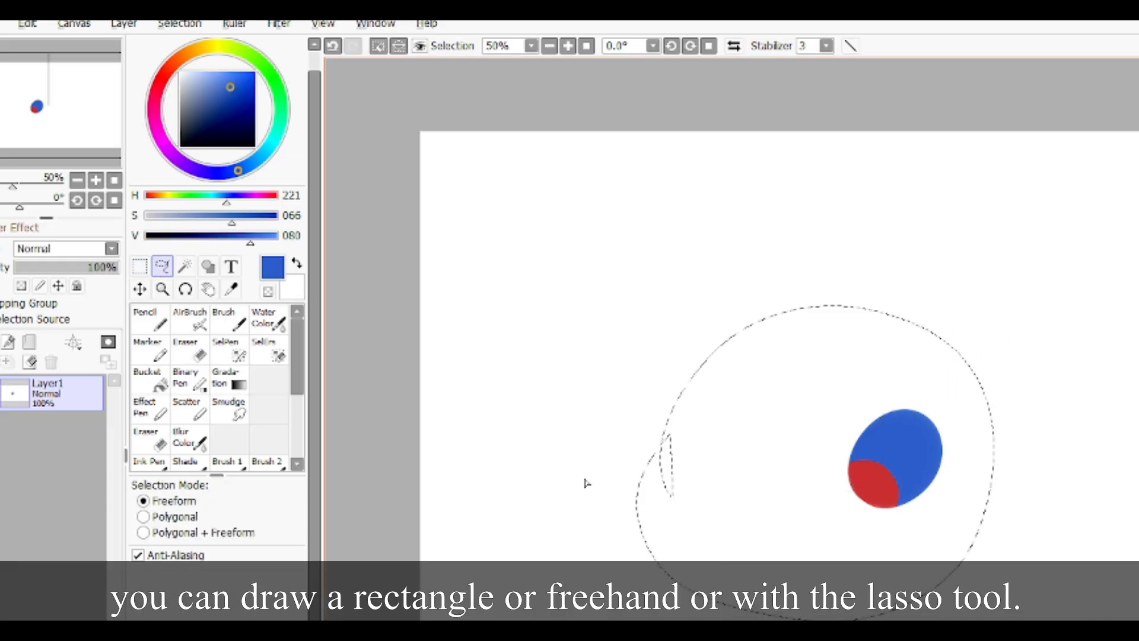
- Clear the lasso selection and select a colour area of the dot with the Magic Wand
click(185, 267)
click(384, 46)
click(889, 460)
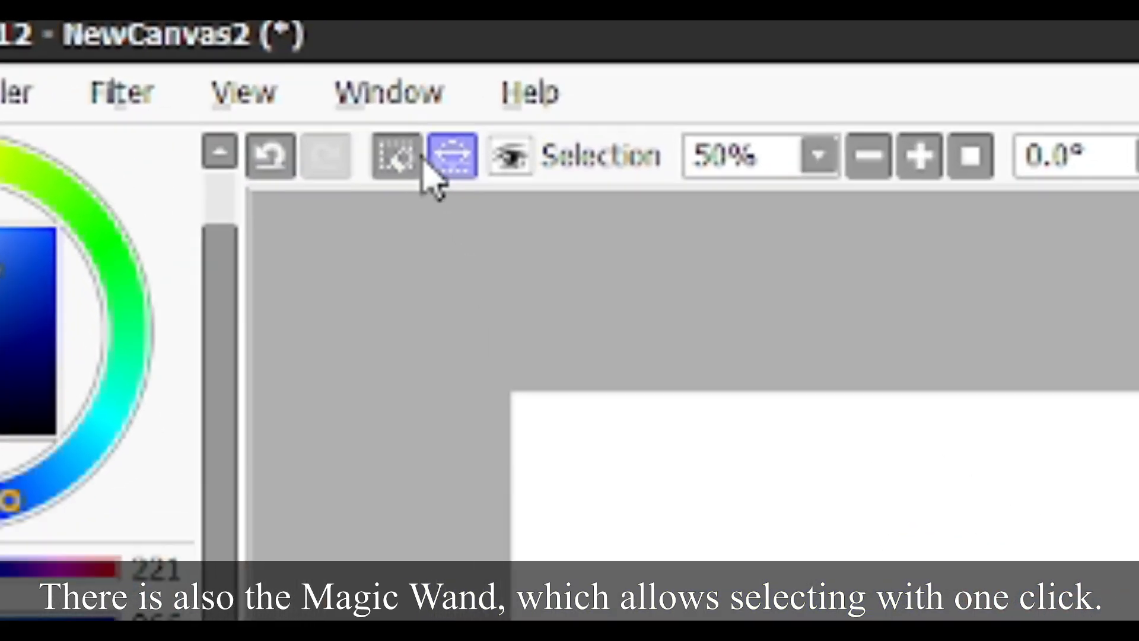
- Clear the Magic Wand selection and pick up the dot's red colour with the eyedropper
click(394, 175)
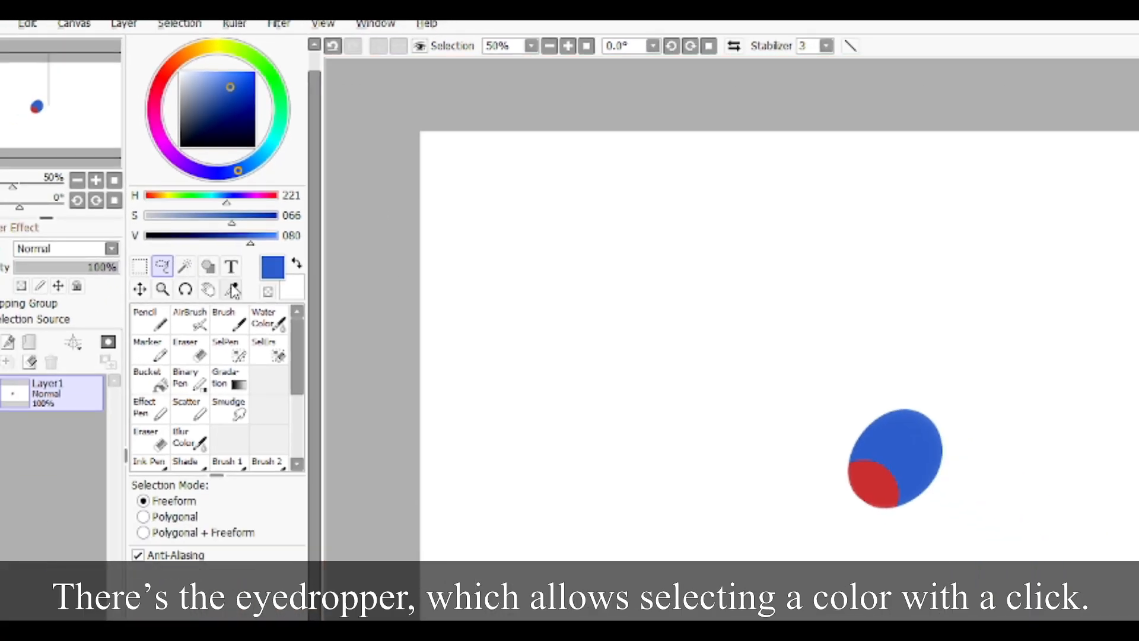
click(233, 293)
click(882, 484)
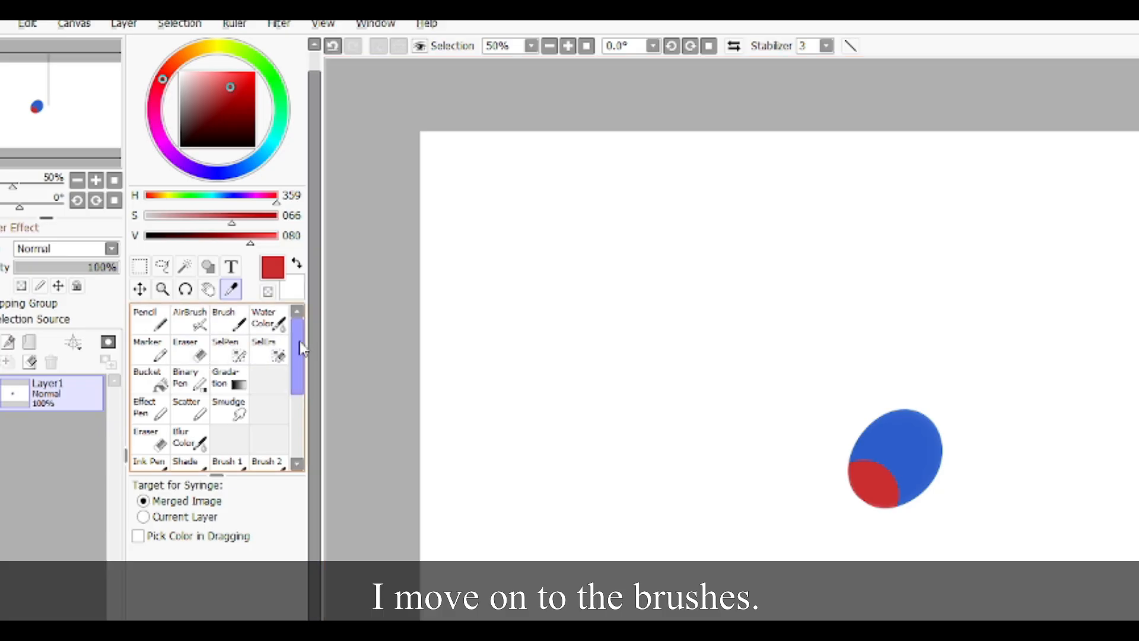
- Look through the brush list and select the AirBrush and the Eraser to view their settings
drag(297, 344, 294, 391)
scroll(291, 386, up, 3)
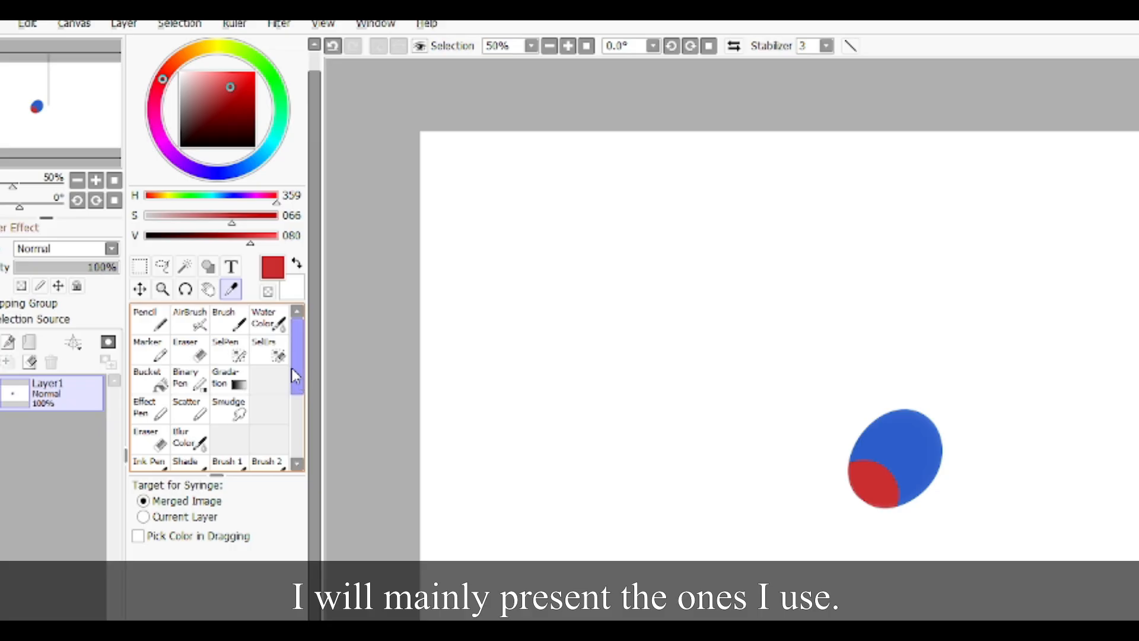
click(191, 325)
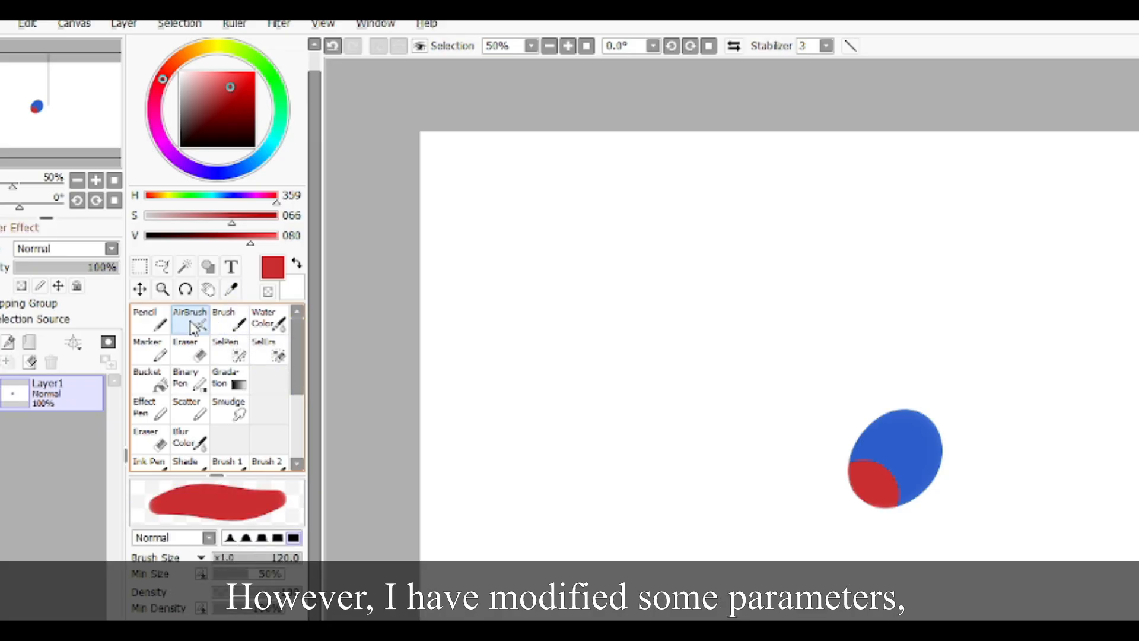
mouse_move(296, 370)
mouse_down()
mouse_move(298, 383)
mouse_move(297, 368)
mouse_up()
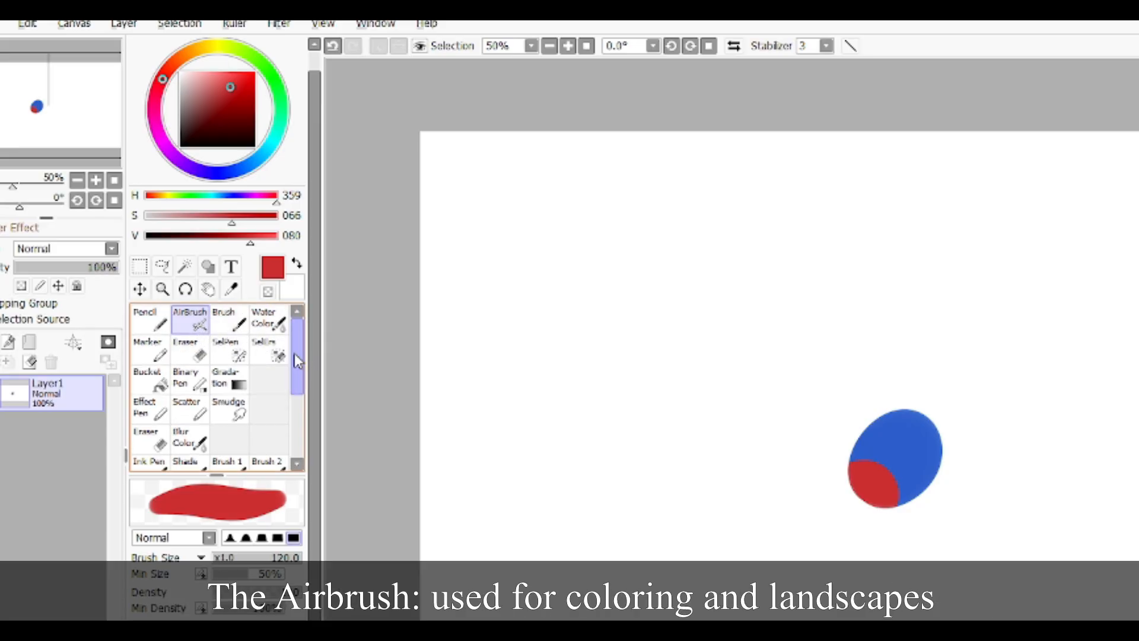
scroll(297, 361, down, 1)
click(203, 347)
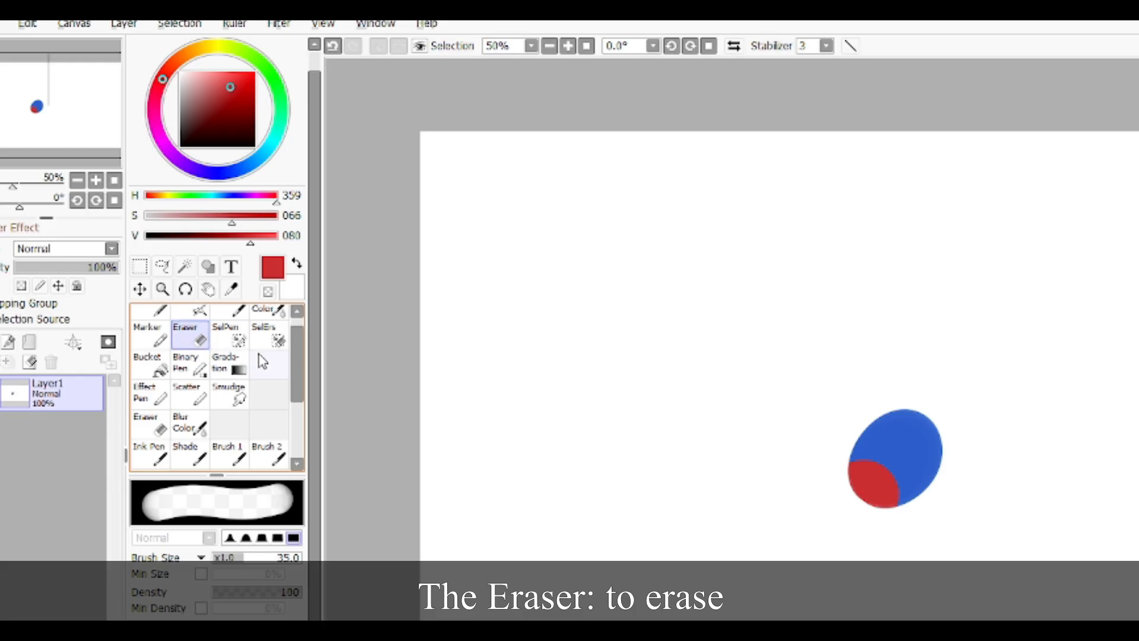
- Select SelPen, SelErs and Bucket in turn to view their settings
scroll(296, 362, up, 1)
click(234, 354)
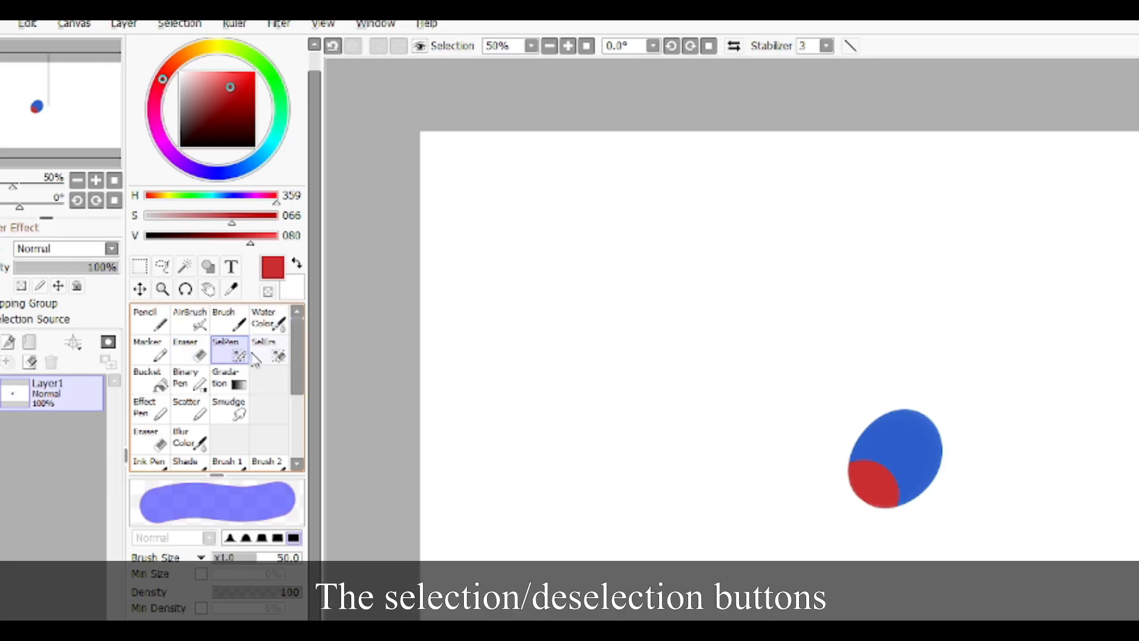
click(271, 356)
click(156, 388)
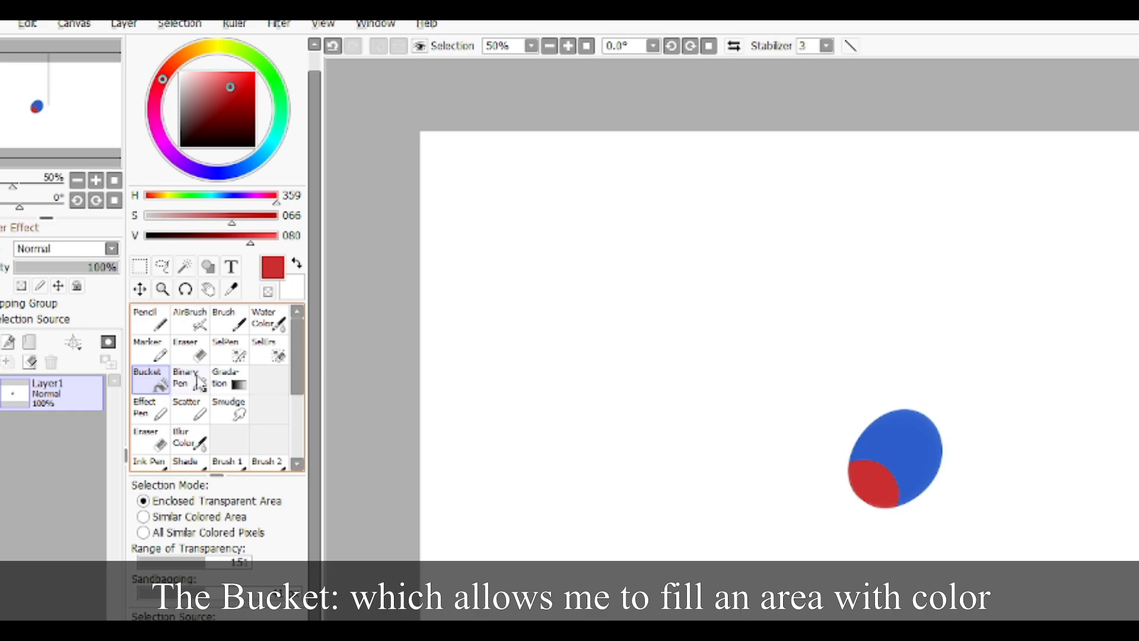
- Select the Blur Color brush and the Ink Pen, and view the brush types available for an empty brush slot
click(203, 443)
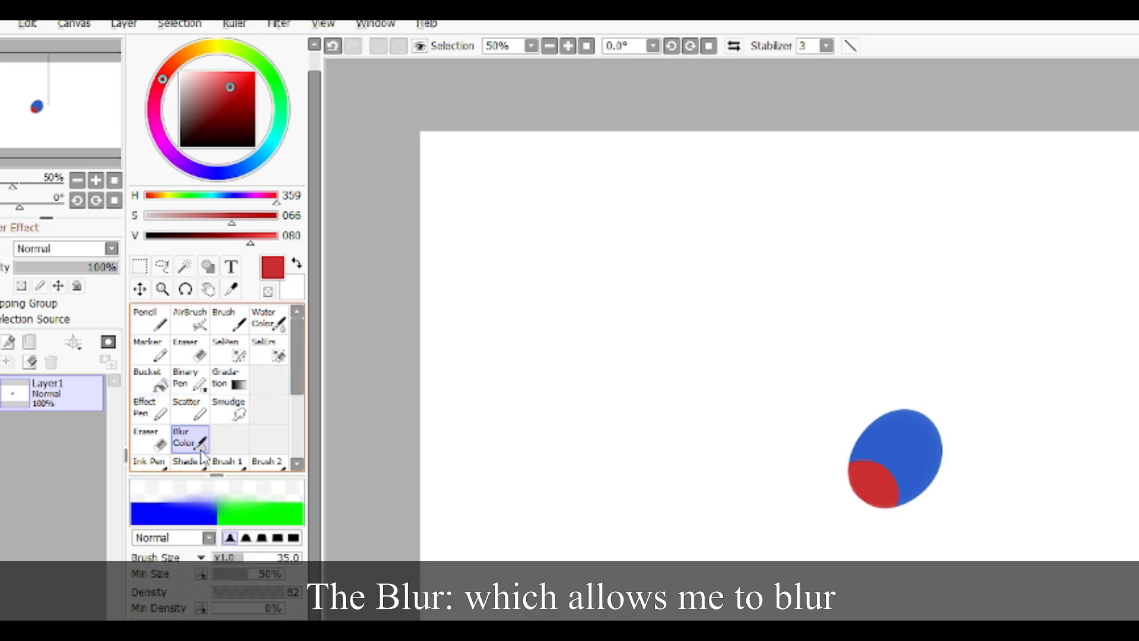
scroll(289, 392, down, 2)
click(156, 411)
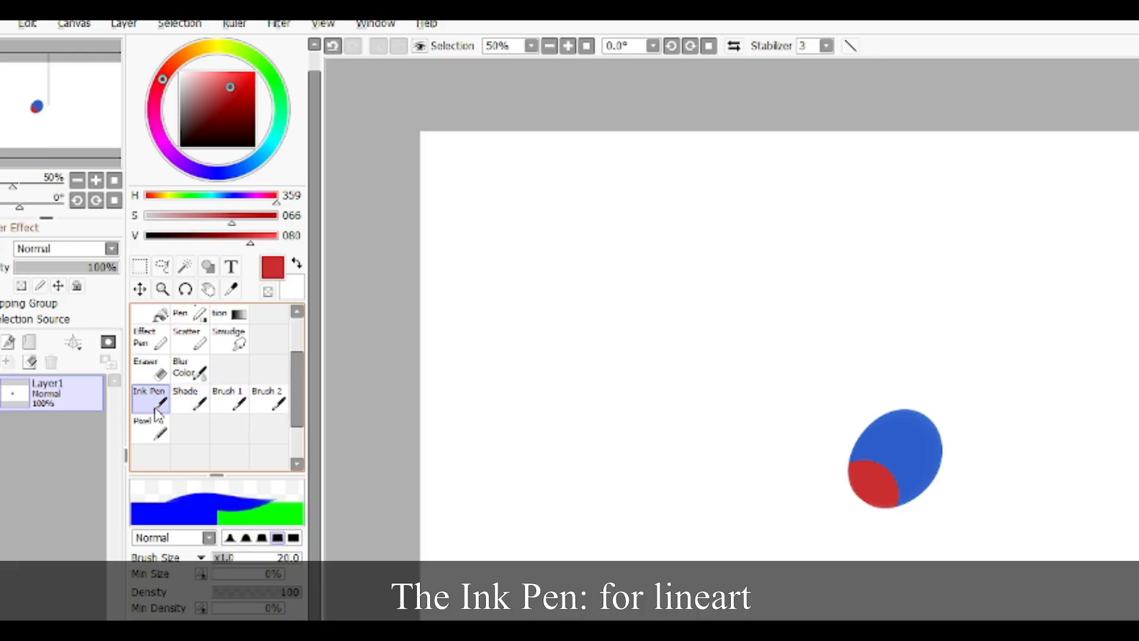
right_click(214, 435)
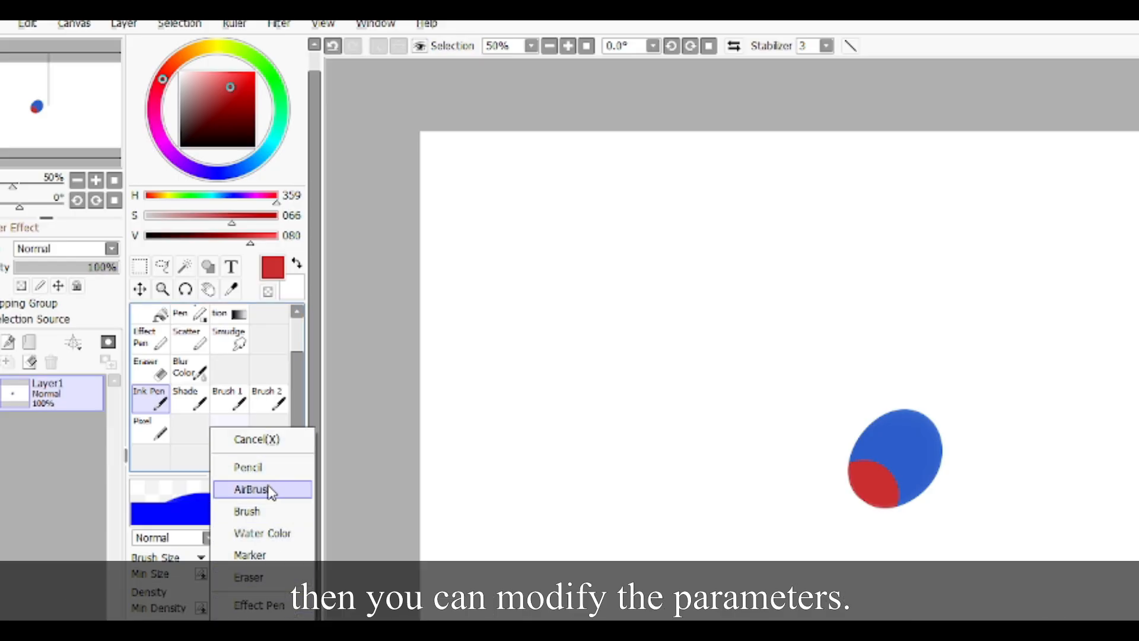
click(198, 437)
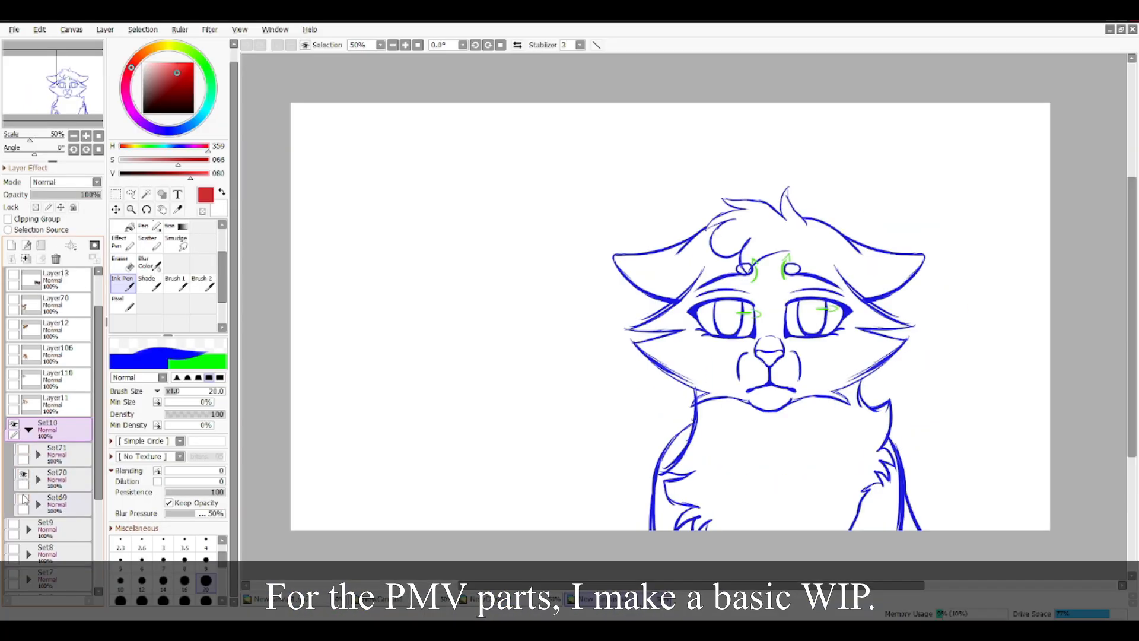
- Toggle the Set69 sketch folder's visibility, and expand the Set12 folder to compare its line art with Set11's
click(24, 500)
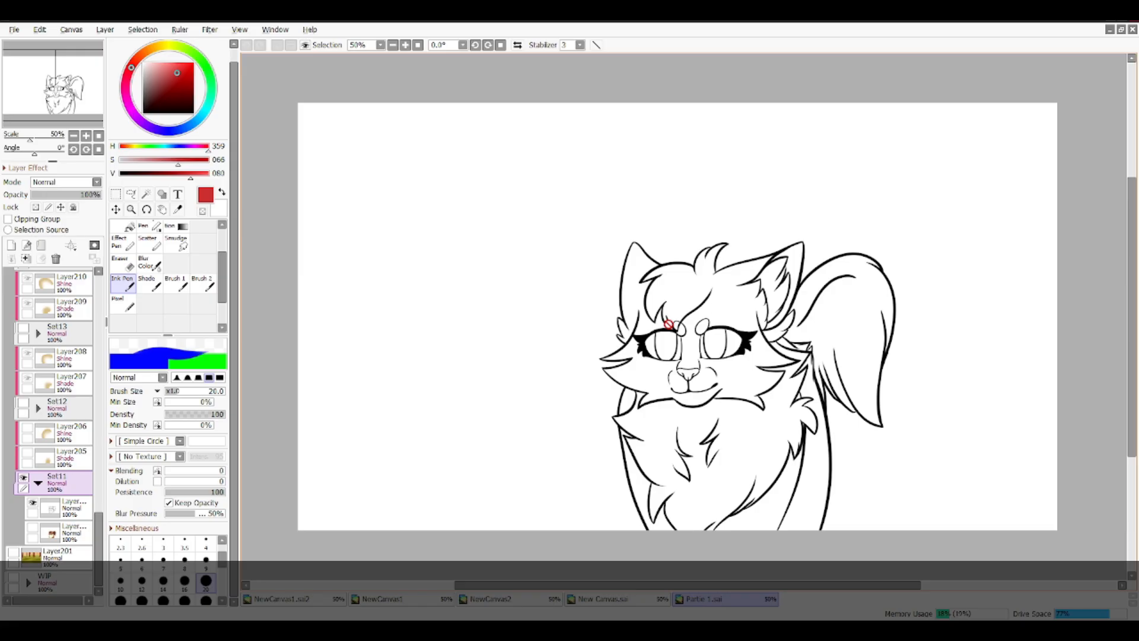
click(39, 407)
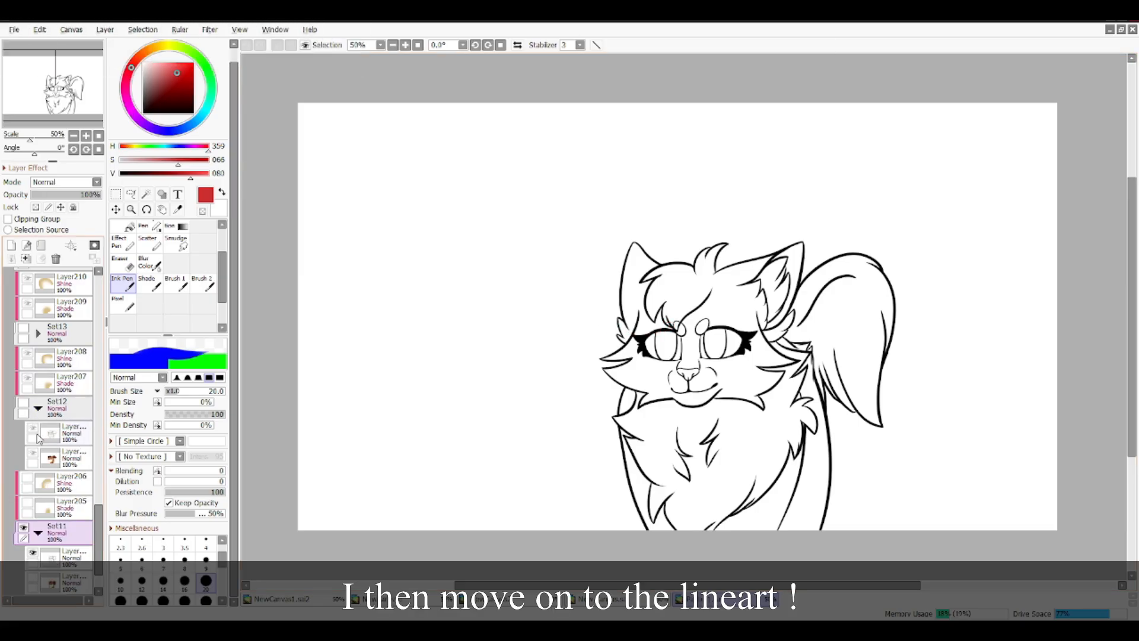
click(23, 404)
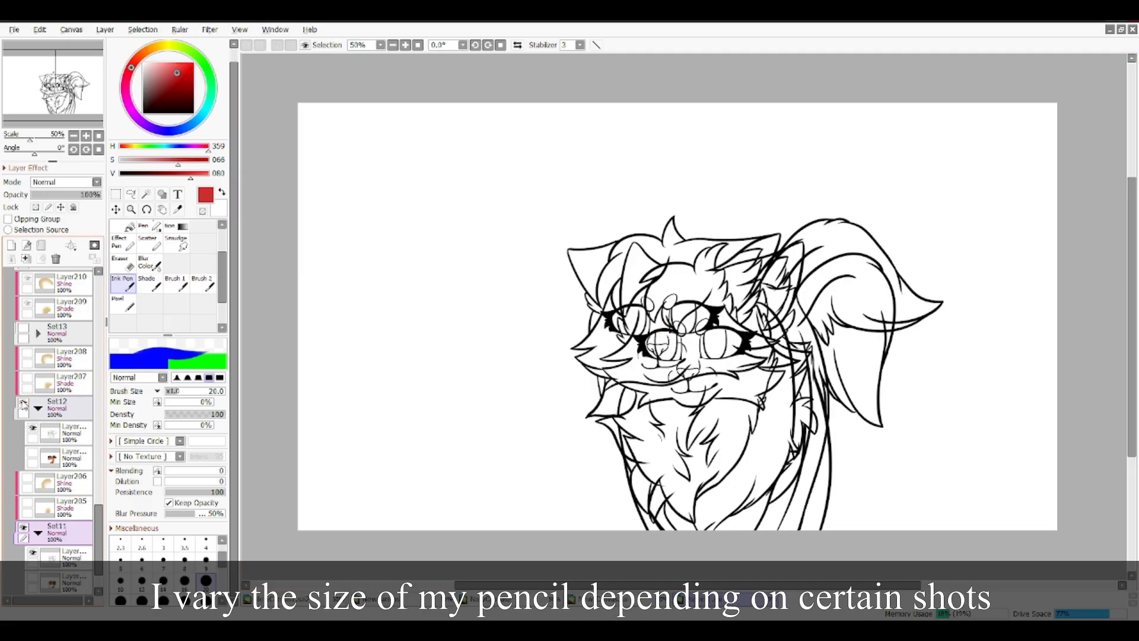
click(24, 405)
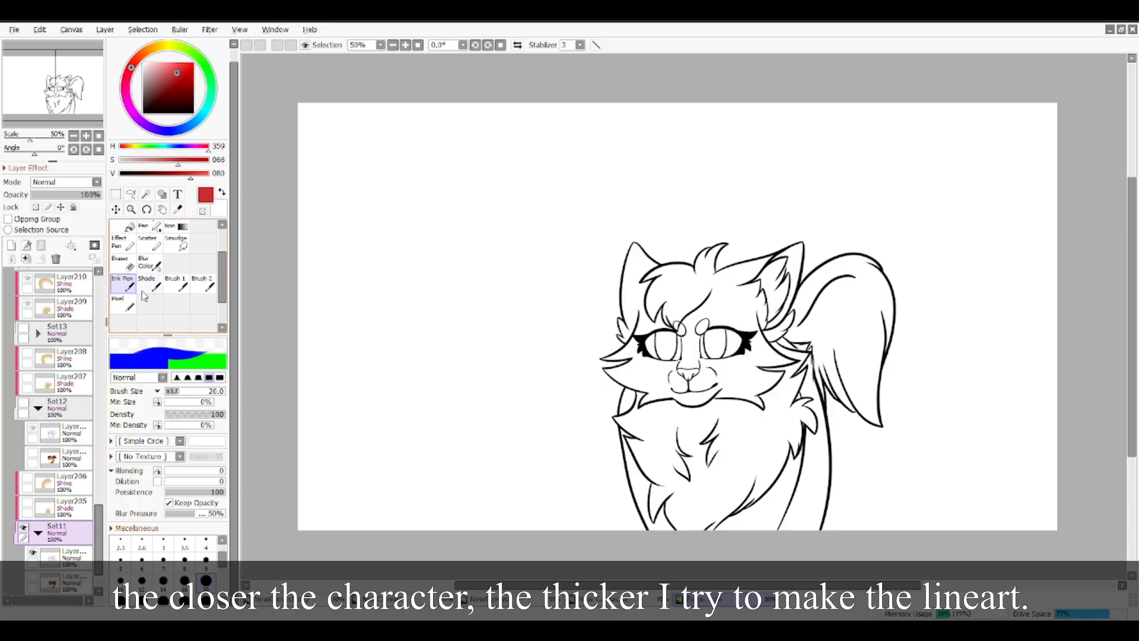
- Set the Ink Pen to black at size 16 and draw a single stroke beside the cat on Set11's line-art layer
click(206, 561)
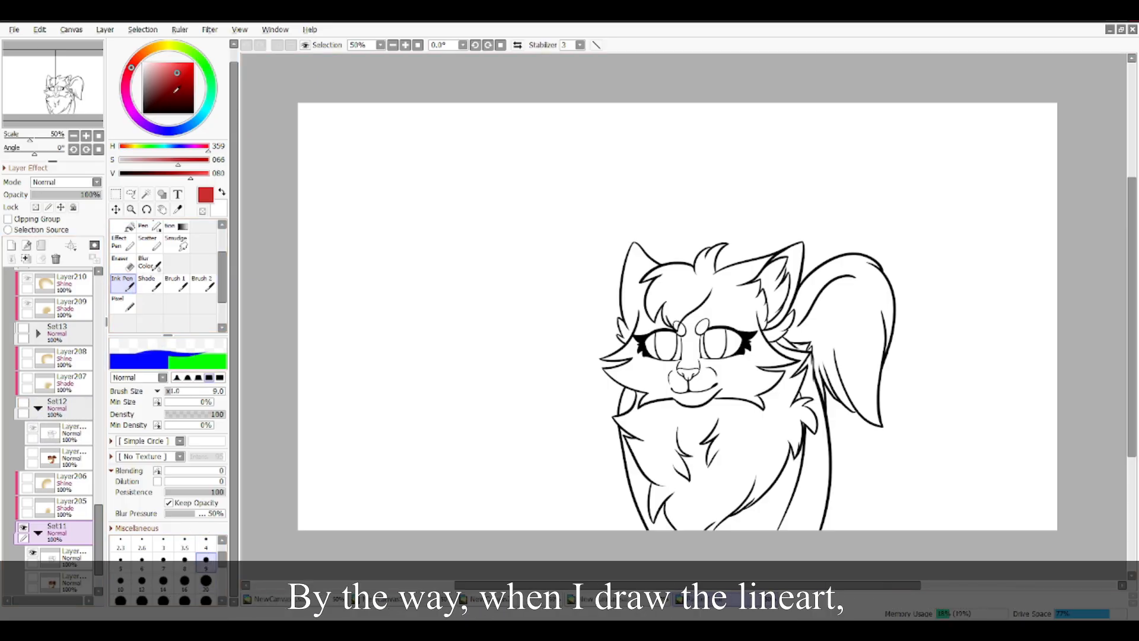
drag(176, 90, 143, 113)
click(355, 391)
click(184, 582)
click(68, 556)
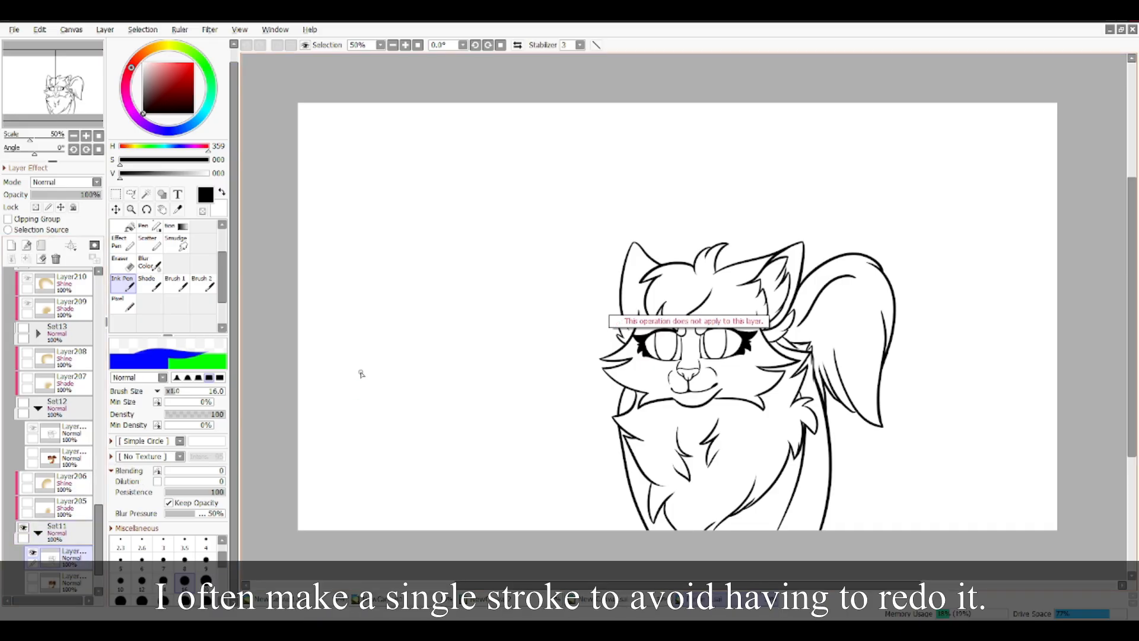
drag(361, 374, 446, 272)
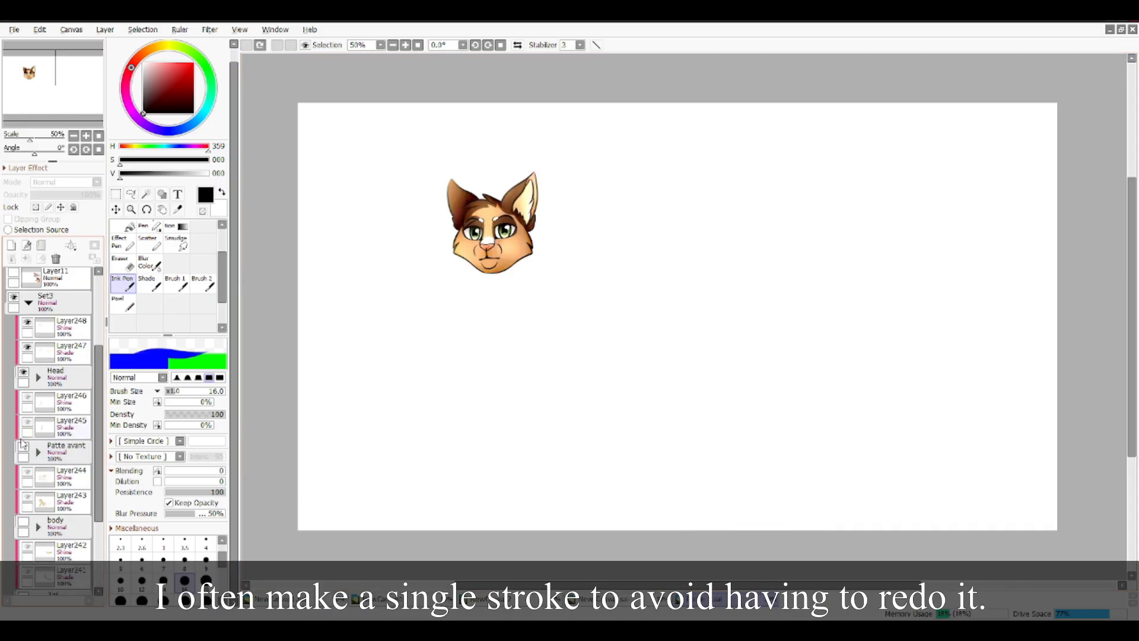
- Show the Patte avant and body folders of Set3 and move the body folder's artwork to the right
click(23, 447)
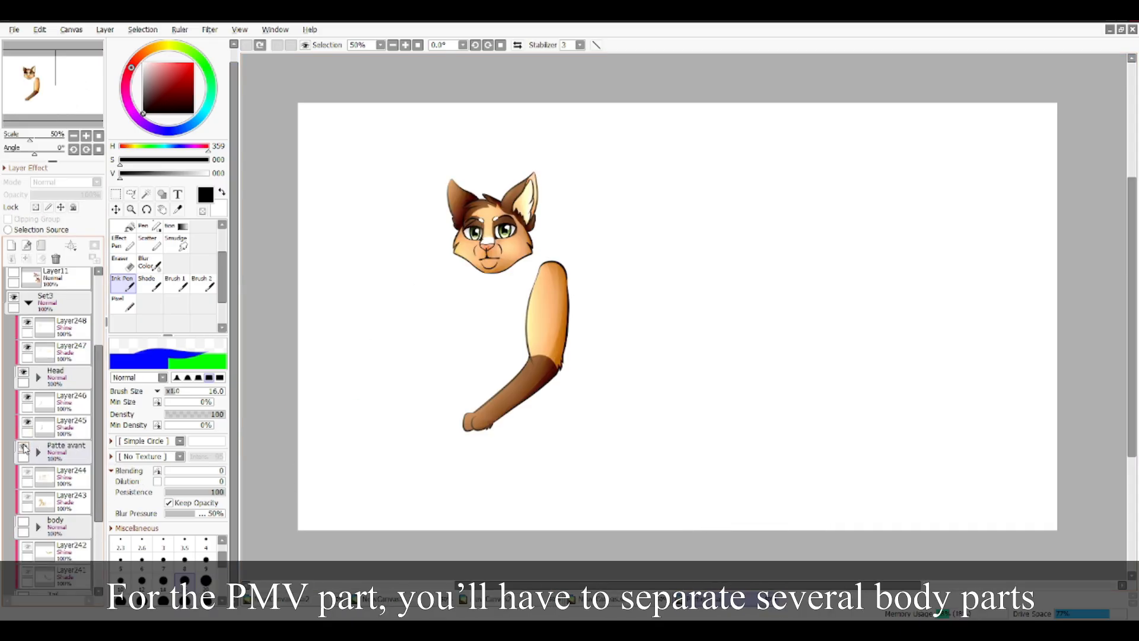
click(23, 522)
click(54, 527)
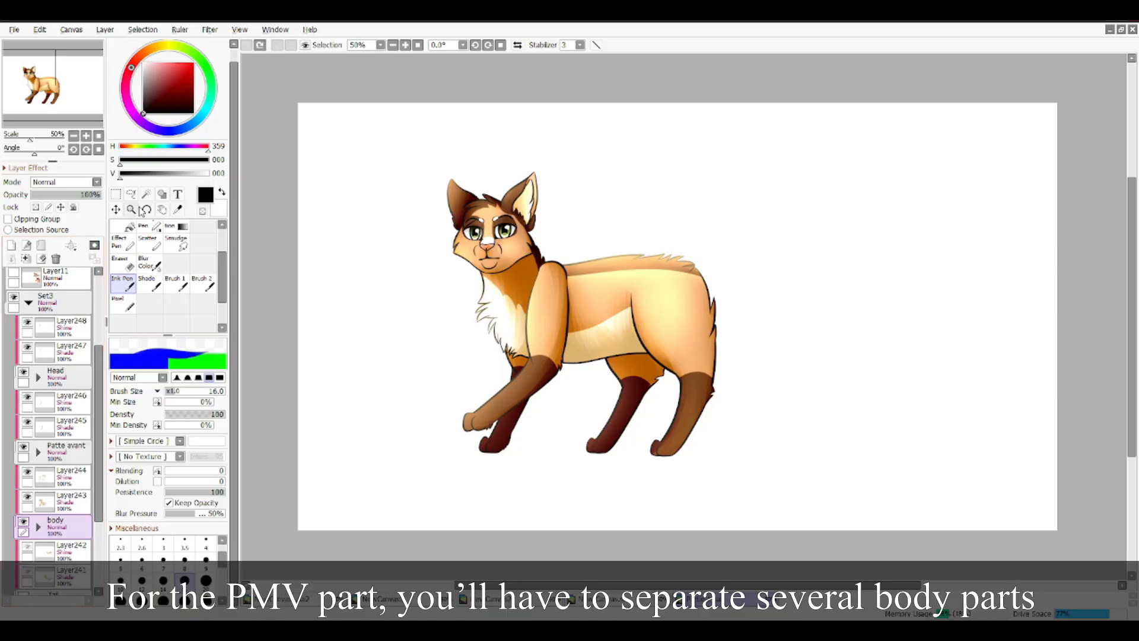
click(116, 209)
drag(341, 356, 445, 368)
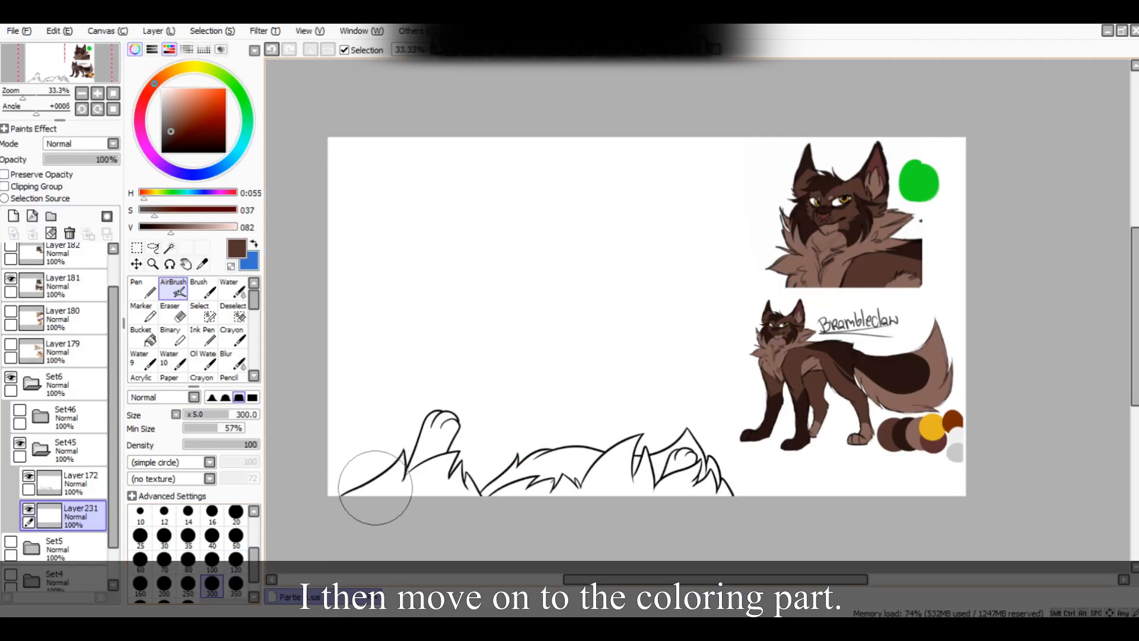
- Paint dark brown under the line art on Layer231 with the AirBrush at size 300, and bucket-fill the paw areas lighter brown on Layer232
mouse_move(371, 478)
mouse_down()
mouse_move(360, 506)
mouse_move(433, 482)
mouse_move(493, 433)
mouse_move(556, 464)
mouse_move(652, 445)
mouse_move(732, 510)
mouse_move(703, 472)
mouse_move(673, 457)
mouse_move(704, 508)
mouse_up()
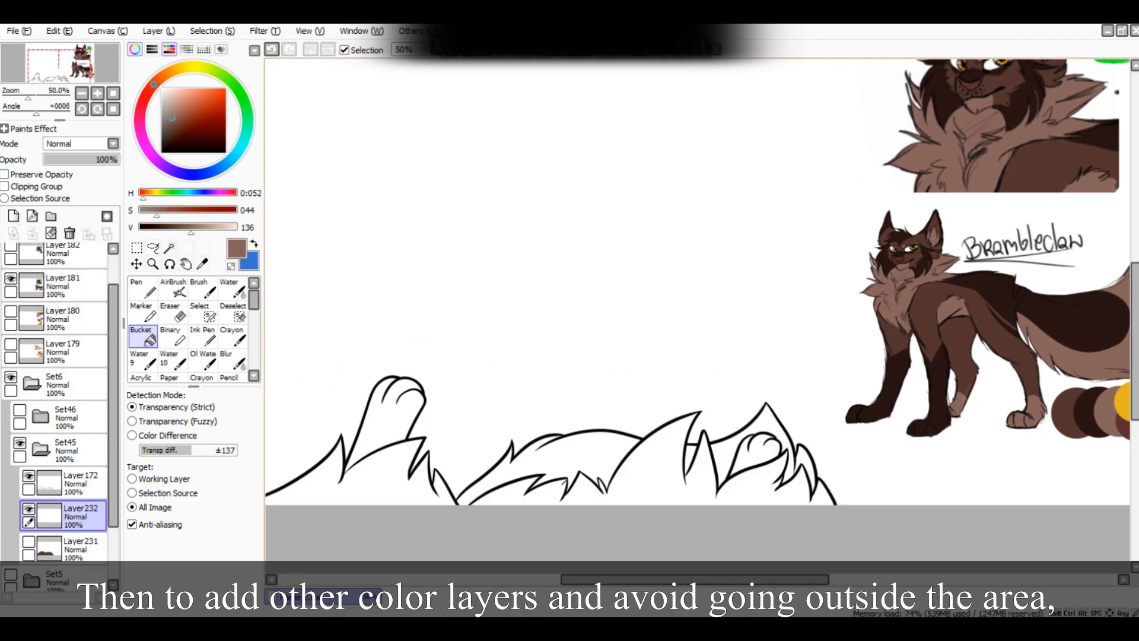
click(394, 415)
click(752, 452)
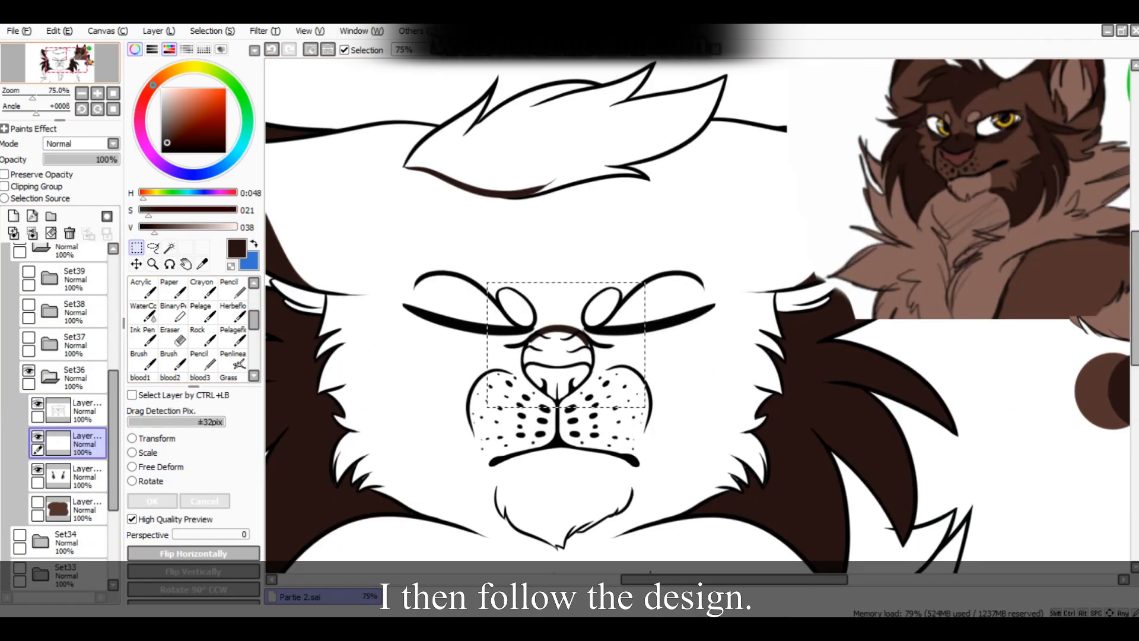
- Copy the selected nose area from the Set36 layer for pasting into Set34, showing Set34 and selecting one of its layers
click(60, 31)
click(65, 98)
drag(113, 388, 114, 375)
click(29, 304)
click(28, 304)
click(40, 277)
click(19, 271)
click(19, 304)
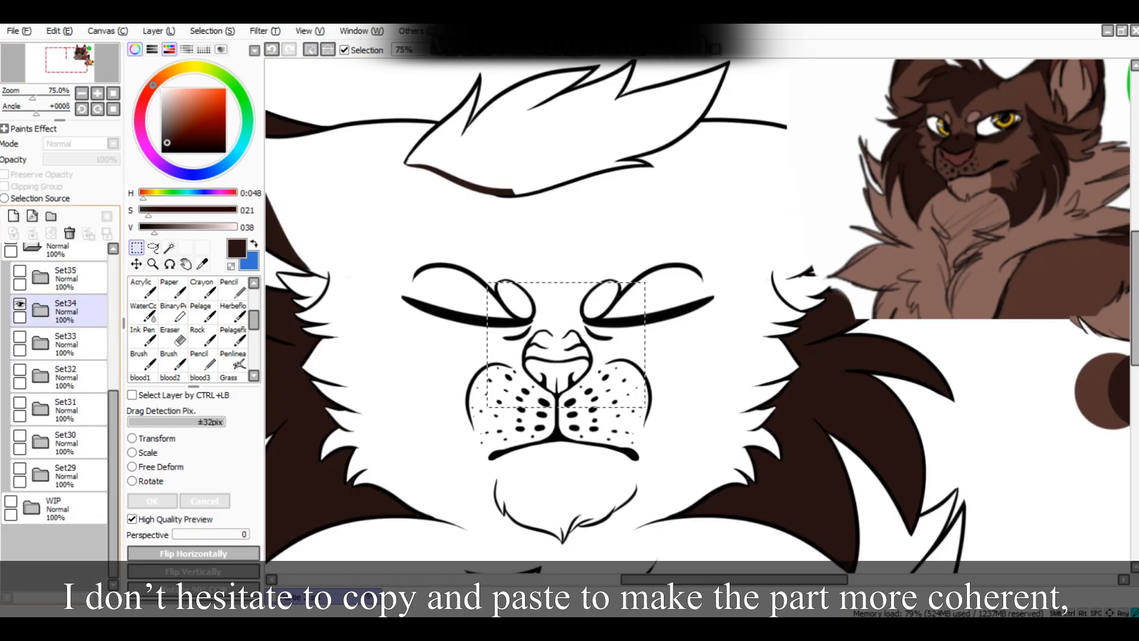
click(41, 310)
click(78, 377)
click(60, 30)
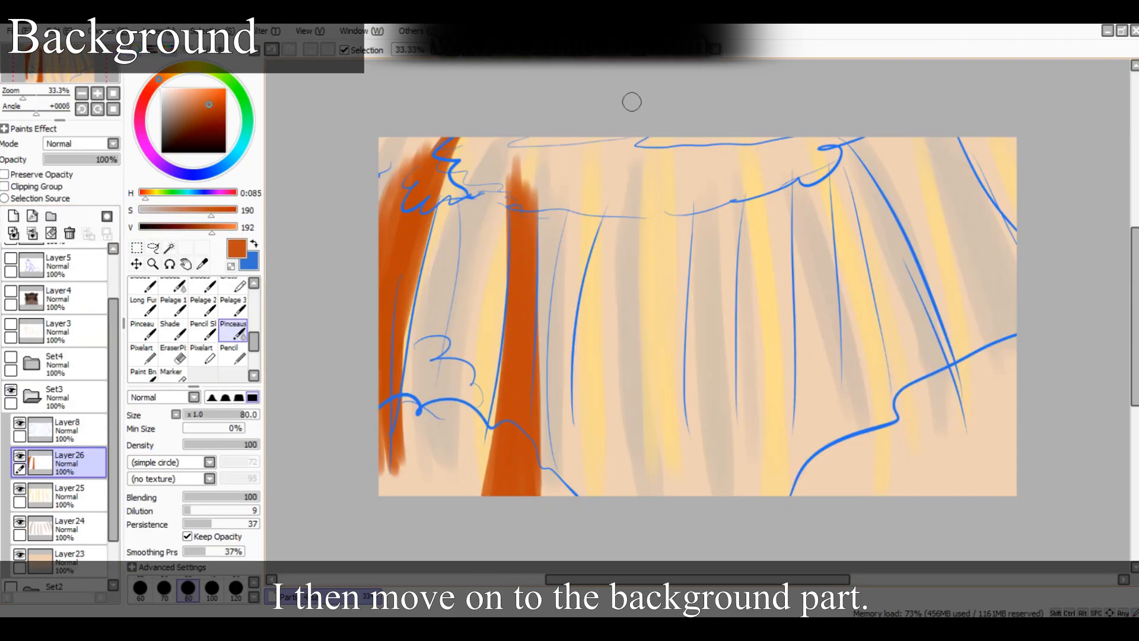
- Mirror the view and paint the wide orange-brown trunk at the sketch's outer edge on Layer26, raising the brush size to 300
key(h)
mouse_move(554, 143)
mouse_down()
mouse_move(412, 441)
mouse_move(415, 417)
mouse_up()
key(bracketright)
key(bracketright)
key(bracketright)
key(bracketright)
key(bracketright)
key(bracketright)
drag(465, 161, 399, 412)
drag(507, 148, 380, 468)
drag(463, 146, 402, 335)
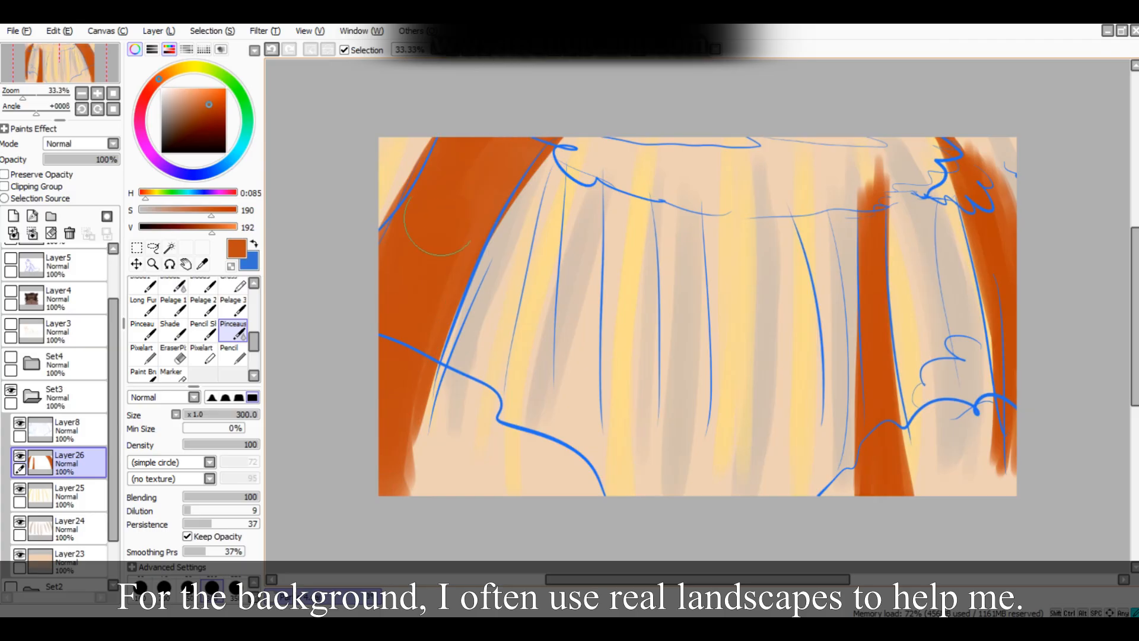
- Mirror the view back and paint the two middle trunks orange-brown at brush size 200, plus the trunk at the left edge
key(h)
mouse_move(716, 175)
mouse_down()
mouse_move(750, 165)
mouse_move(747, 356)
mouse_up()
mouse_move(629, 250)
mouse_down()
mouse_move(638, 173)
mouse_move(613, 359)
mouse_move(629, 474)
mouse_up()
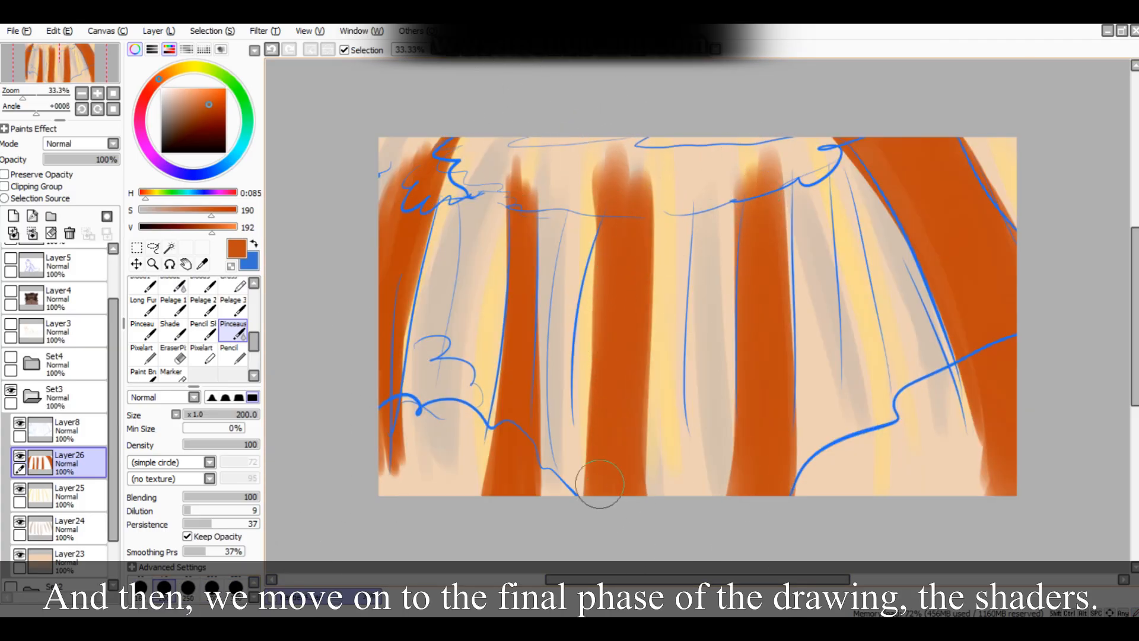
drag(451, 142, 438, 457)
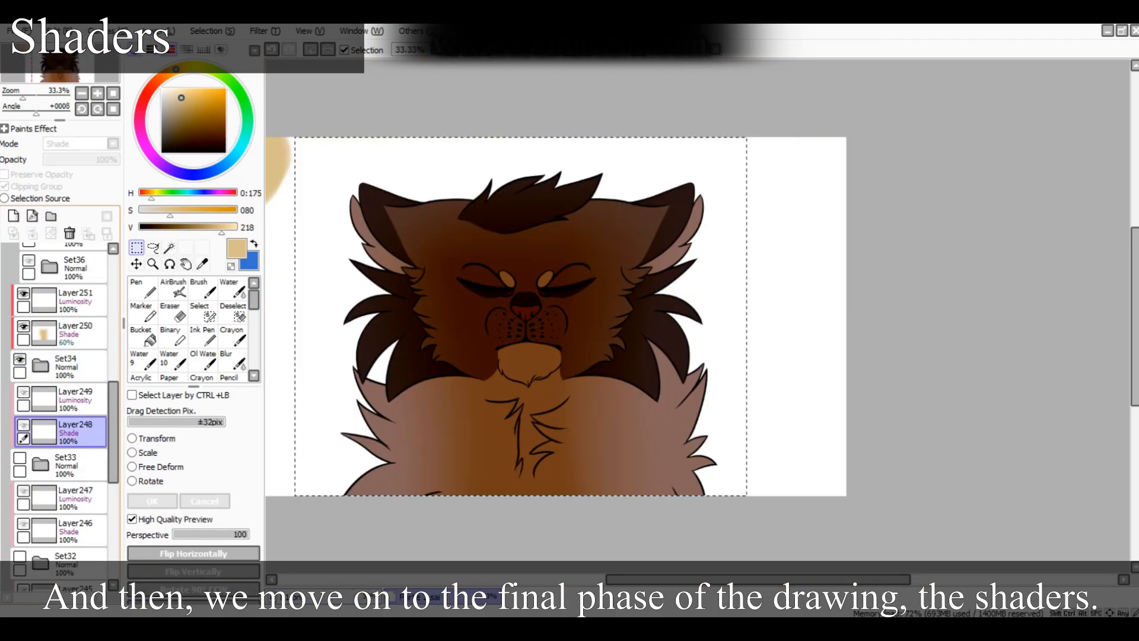
- Paste the copied shading, merge it into the Shade layer Layer248 and set that layer's opacity to 60%
key(ctrl+v)
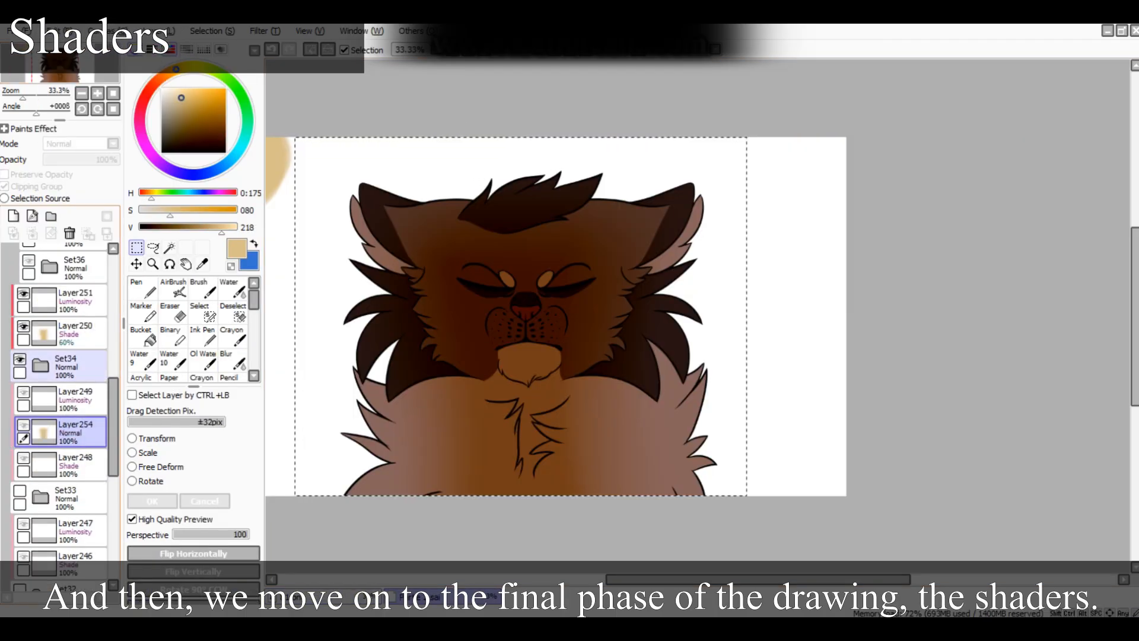
click(20, 359)
click(20, 491)
key(ctrl+e)
click(88, 160)
click(19, 457)
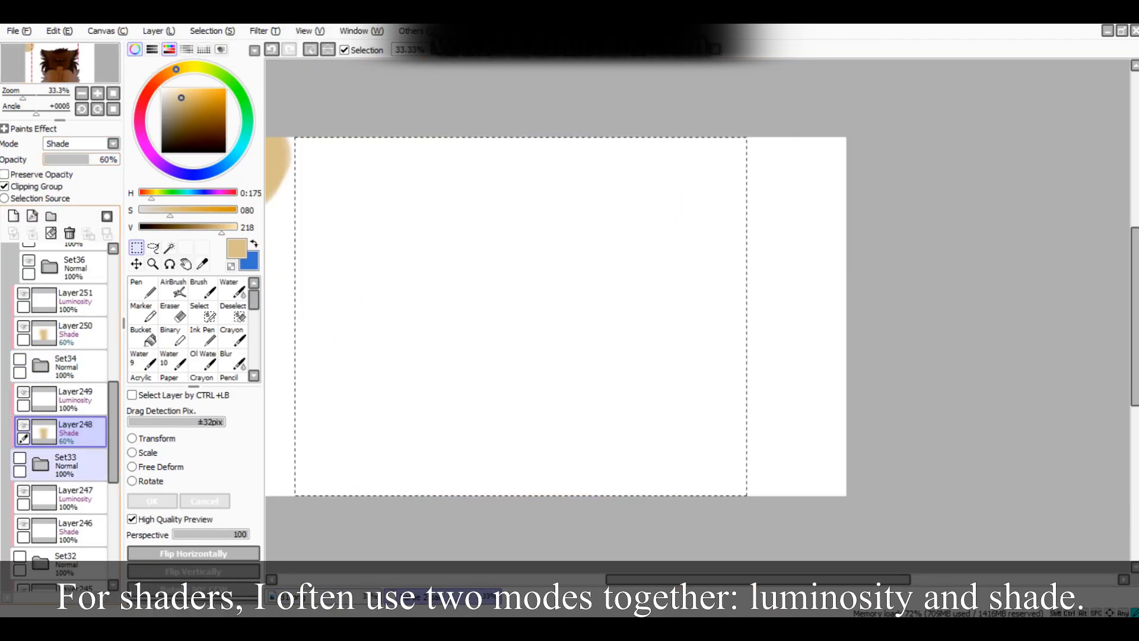
- Show the Set32 folder and paste the copied shading above the Shade layer Layer246
click(74, 531)
scroll(74, 531, down, 4)
click(19, 427)
click(59, 31)
click(72, 132)
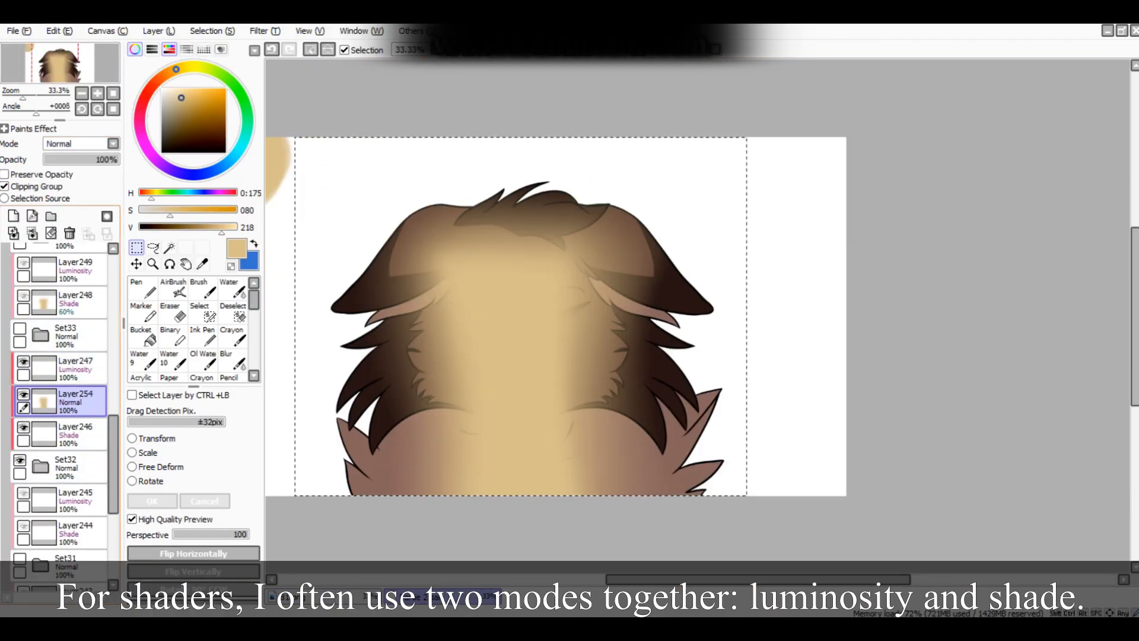
- Merge the pasted shading into the Shade layer Layer246 at 61% opacity and apply a transform to it
key(ctrl+e)
click(81, 159)
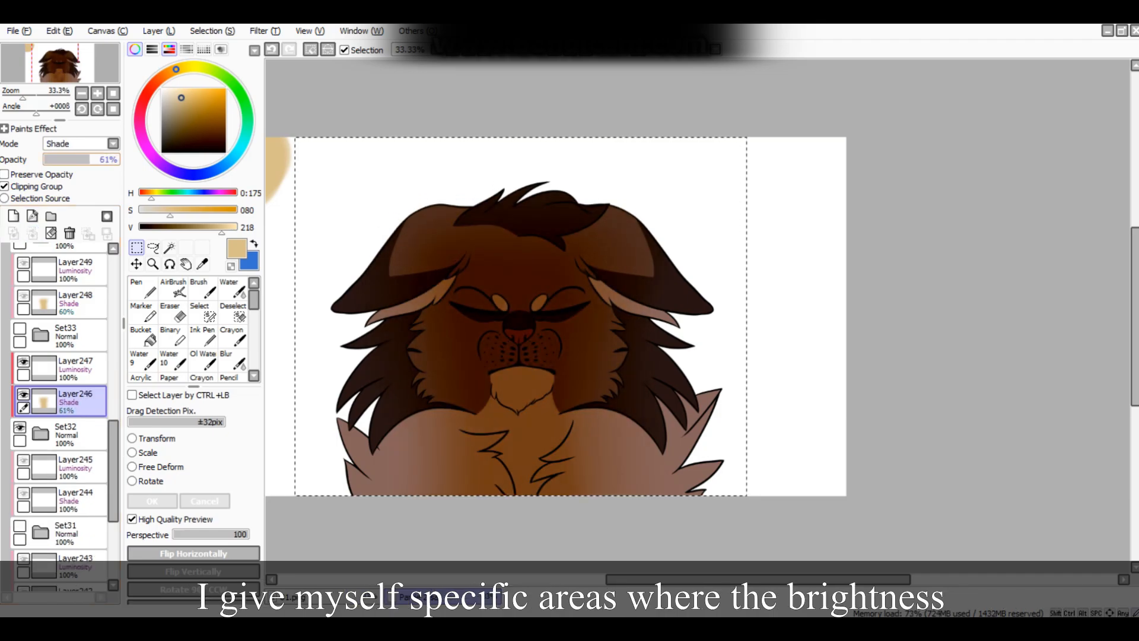
key(ctrl+t)
key(Return)
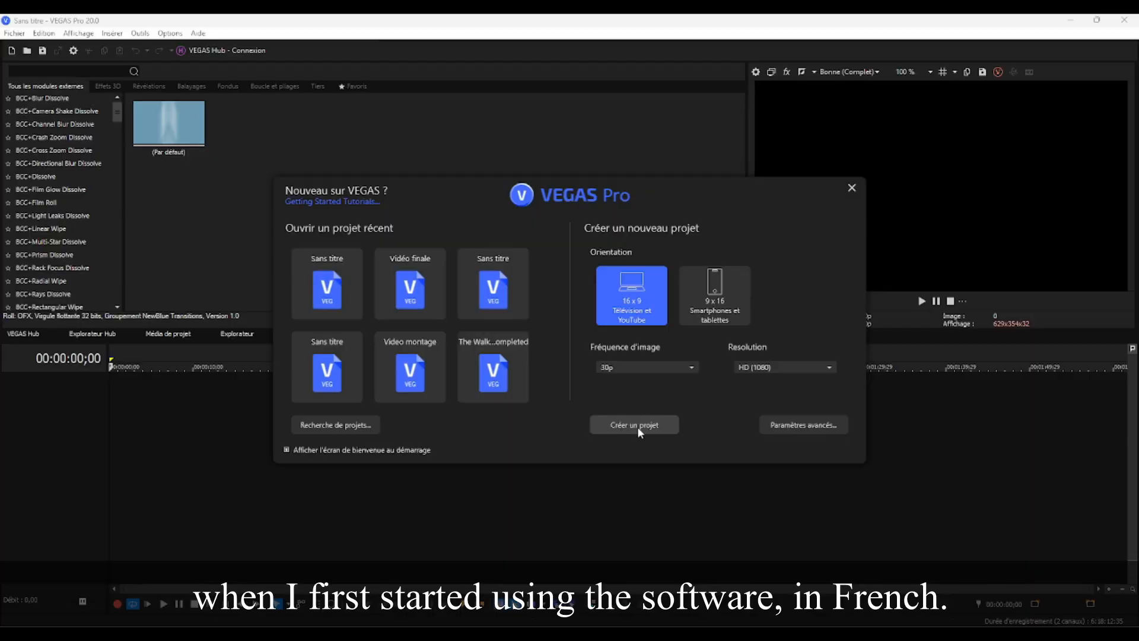
- Switch to VEGAS Pro and create a new 16 x 9 project at 30p and HD (1080) resolution
click(595, 427)
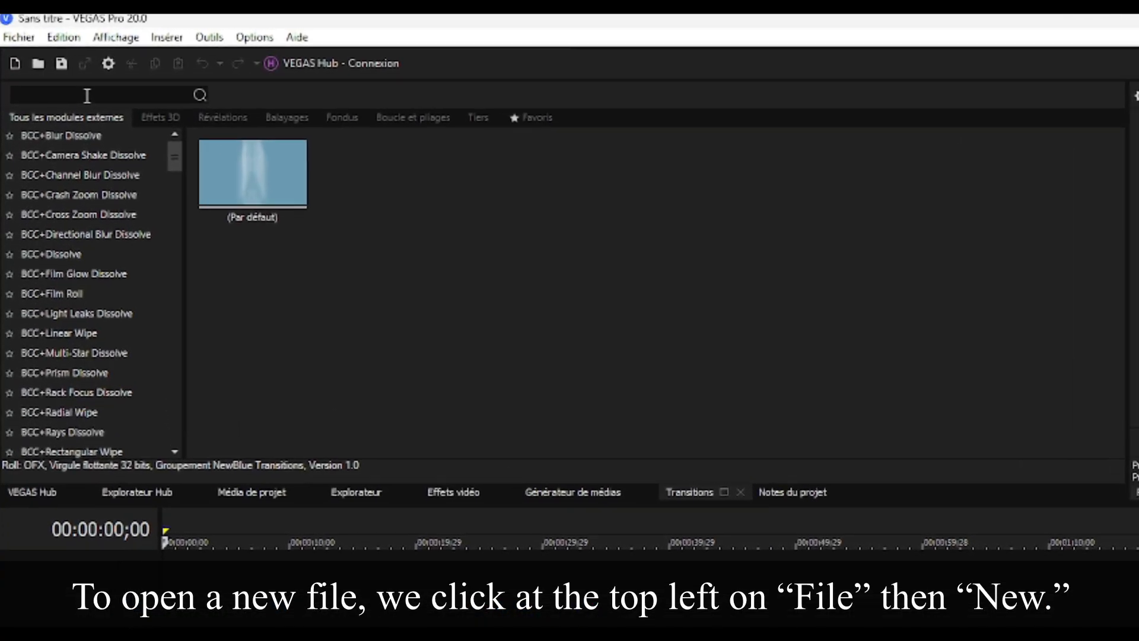
- Insert a new video track and move it below the track holding clips 85 to 88
click(29, 48)
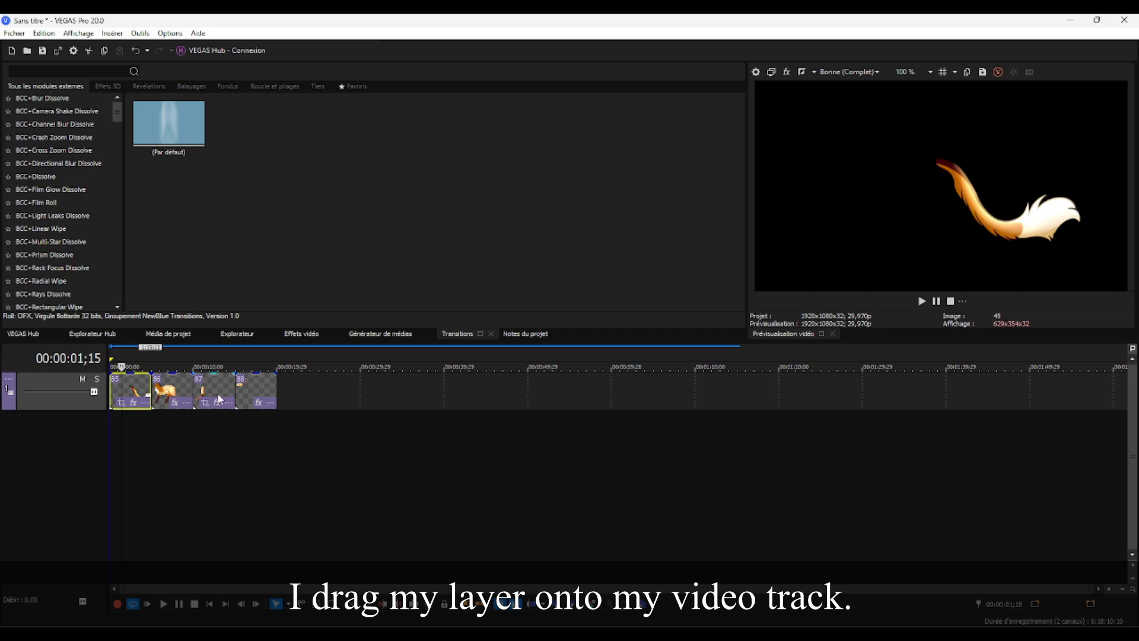
scroll(202, 401, up, 2)
scroll(202, 402, down, 1)
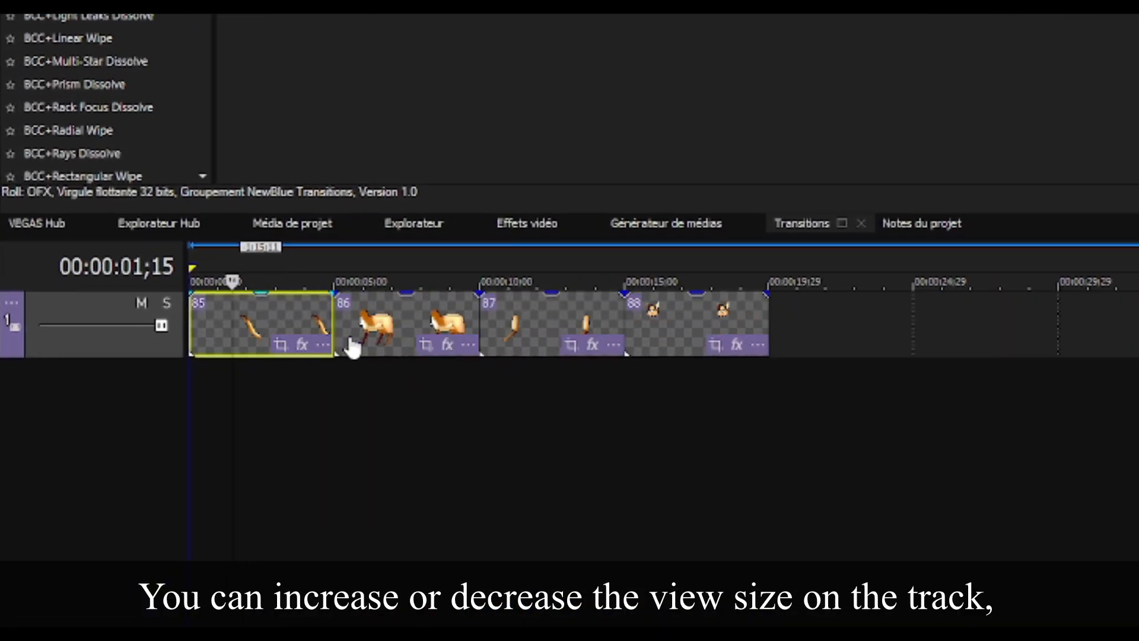
scroll(351, 347, down, 1)
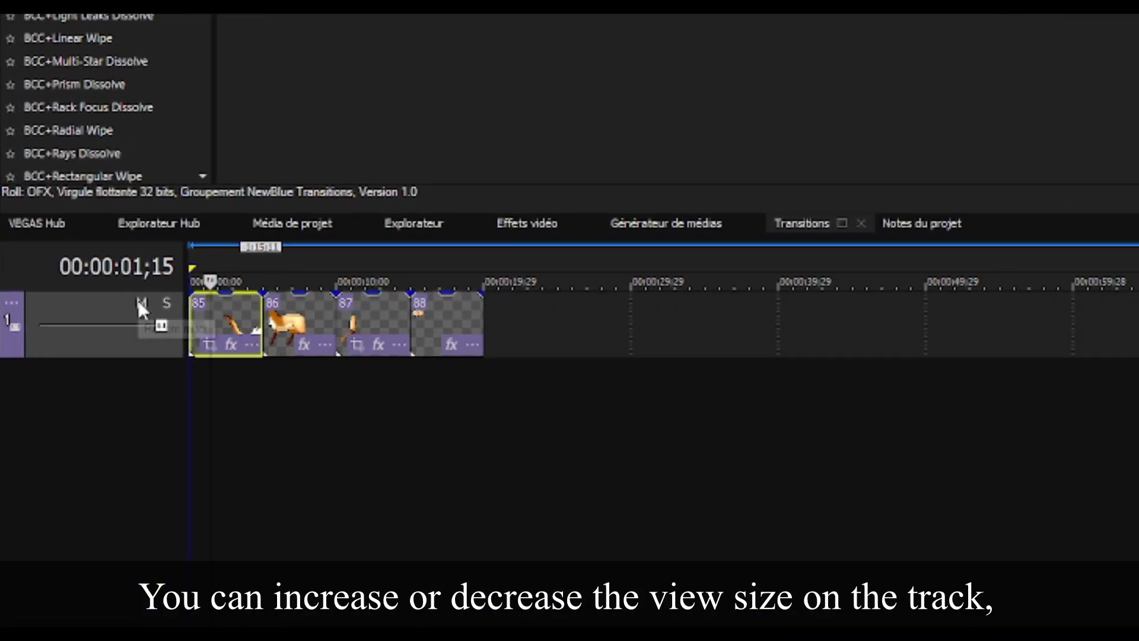
scroll(238, 356, up, 1)
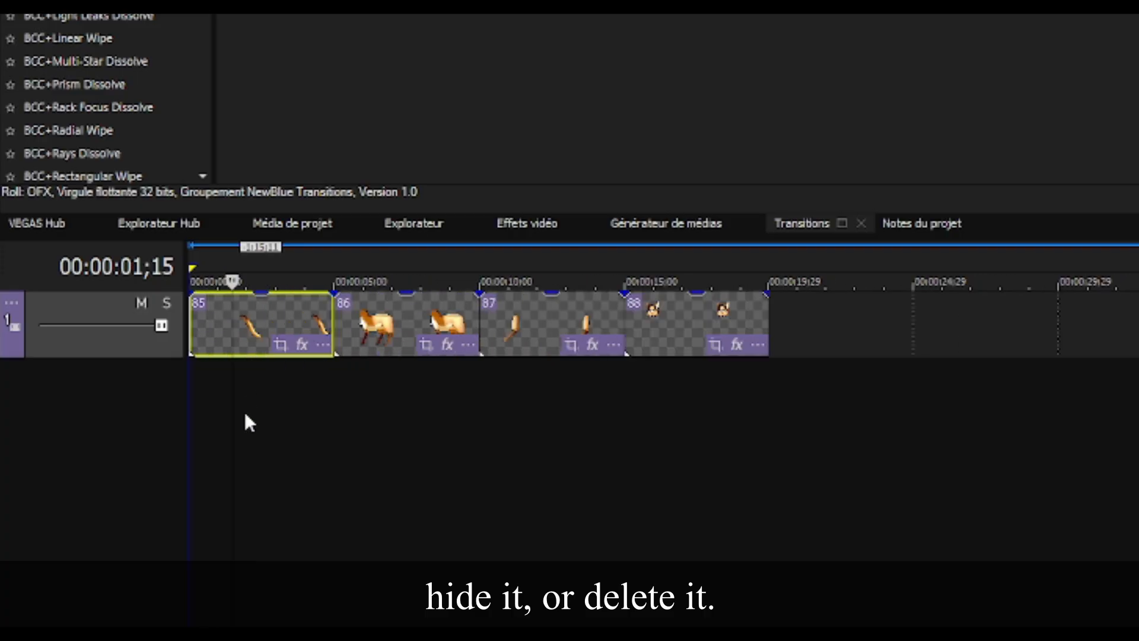
right_click(245, 414)
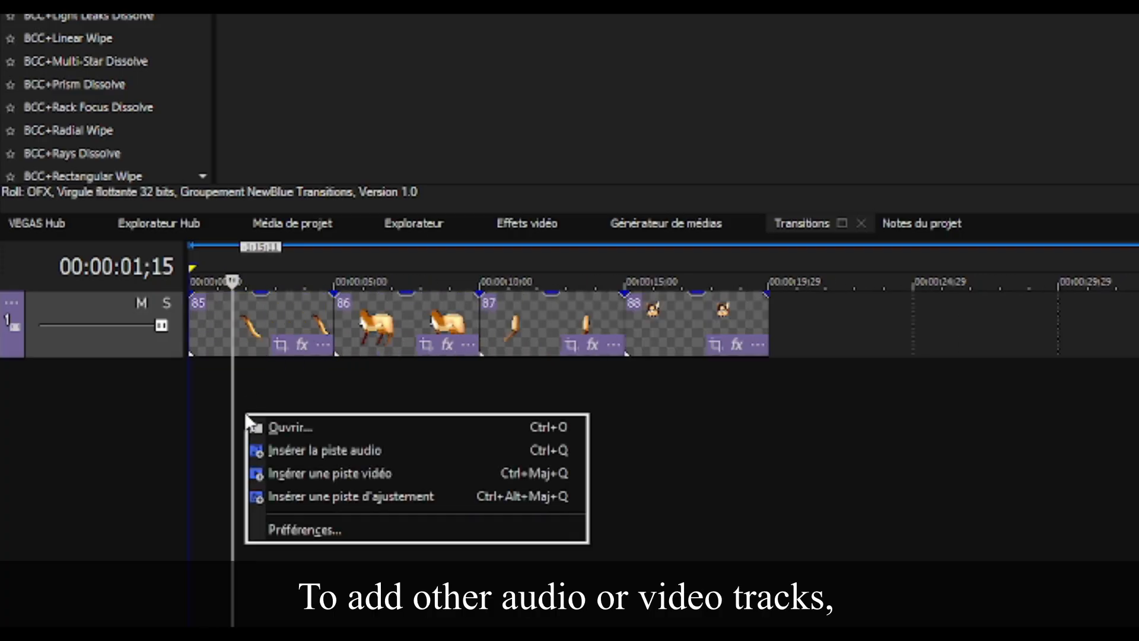
click(420, 476)
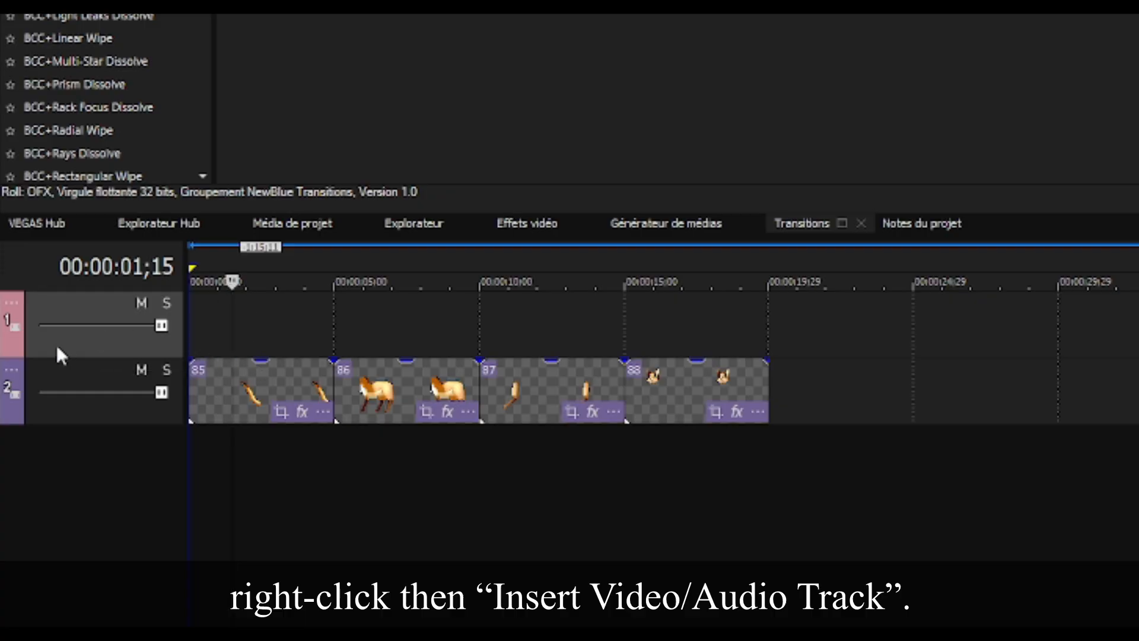
drag(56, 344, 89, 432)
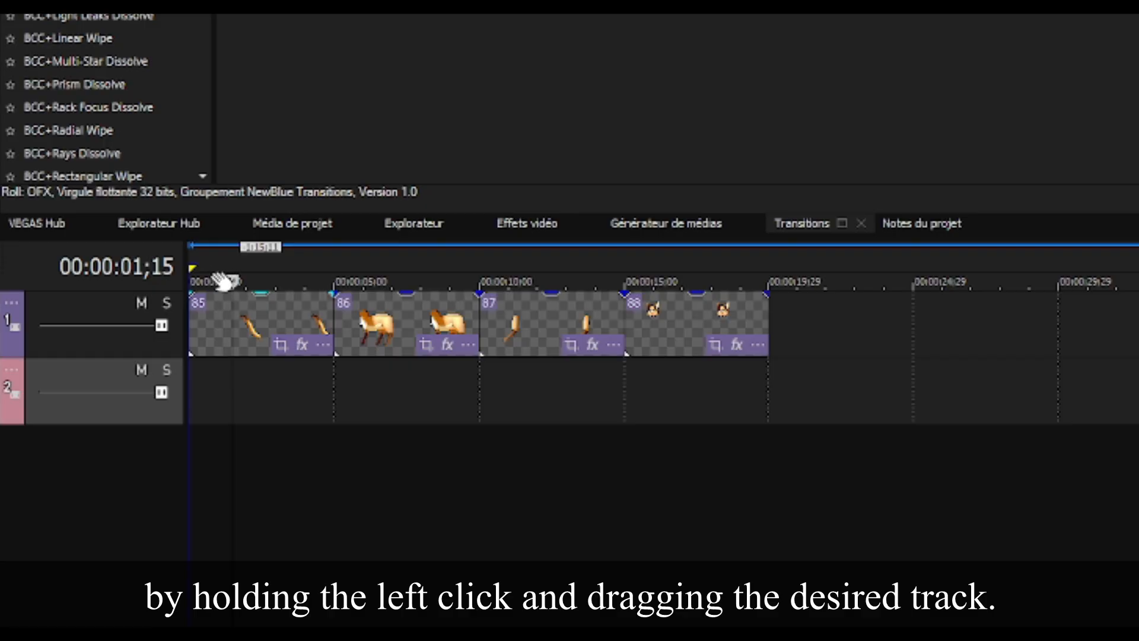
- Trim the end of clip 88 at 00:00:17;28
click(709, 308)
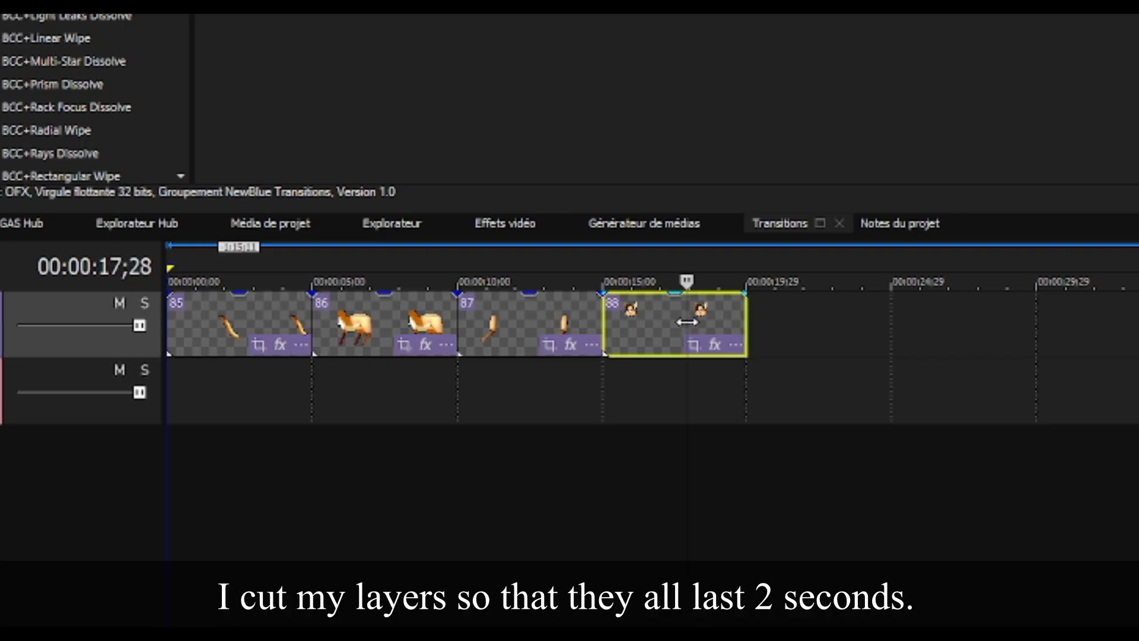
right_click(709, 315)
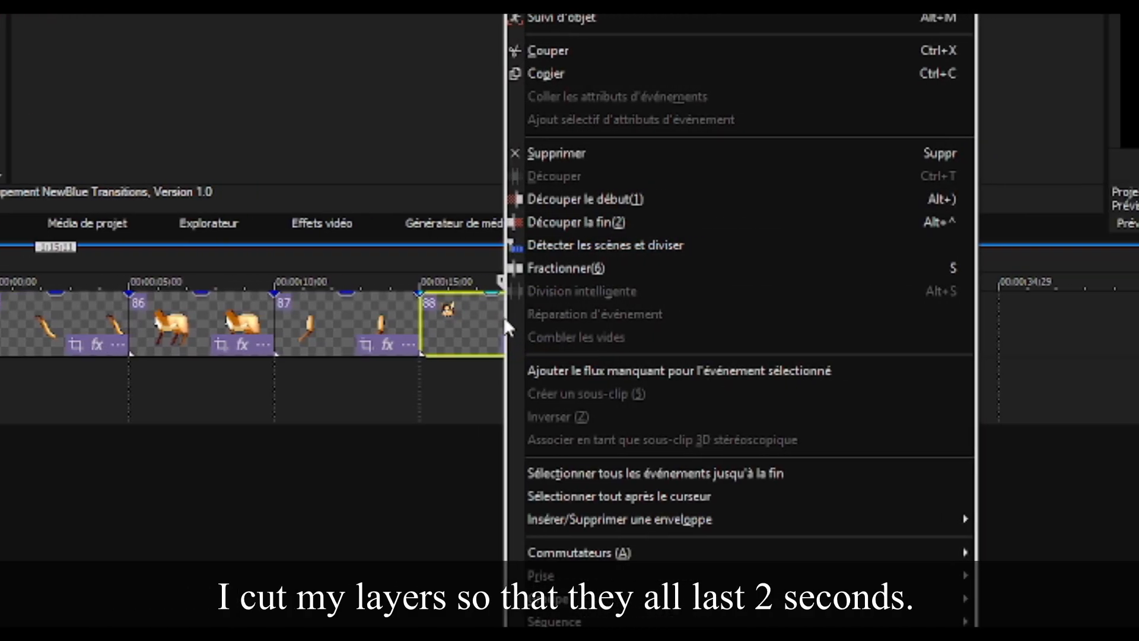
click(579, 223)
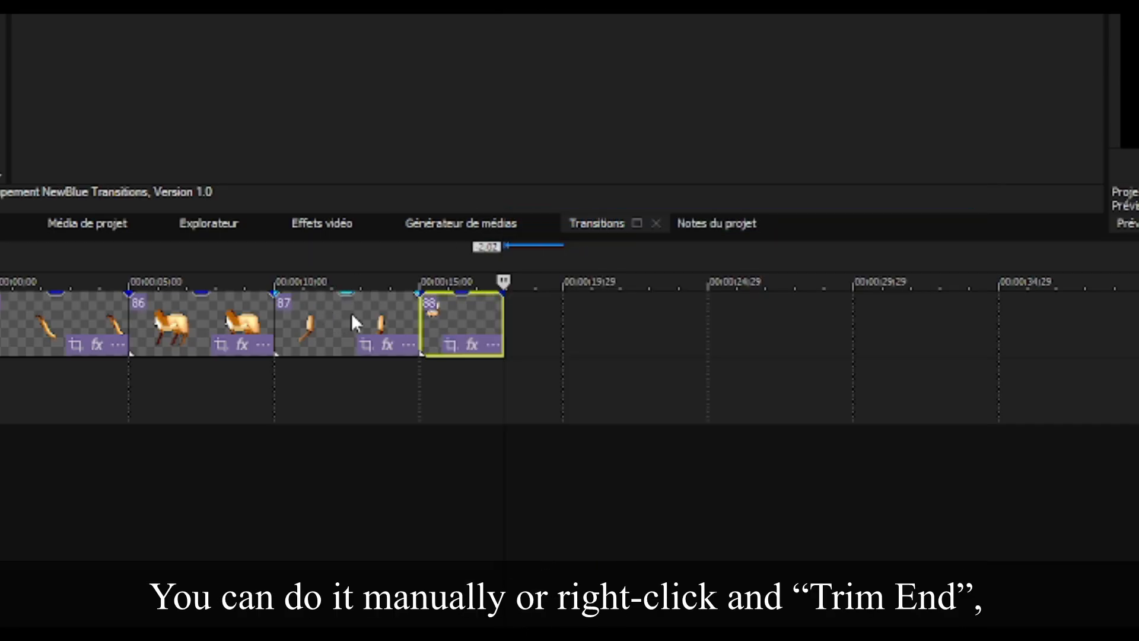
- Trim the start of clip 87 at the playback cursor and move the clip earlier on its track
right_click(351, 312)
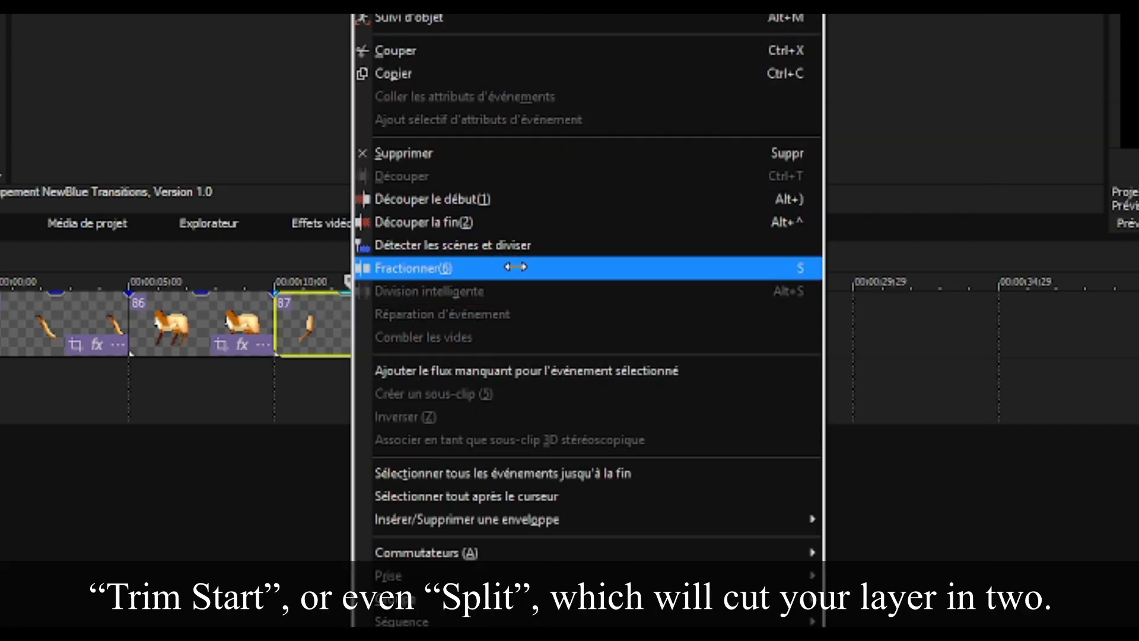
click(507, 199)
drag(362, 316, 311, 316)
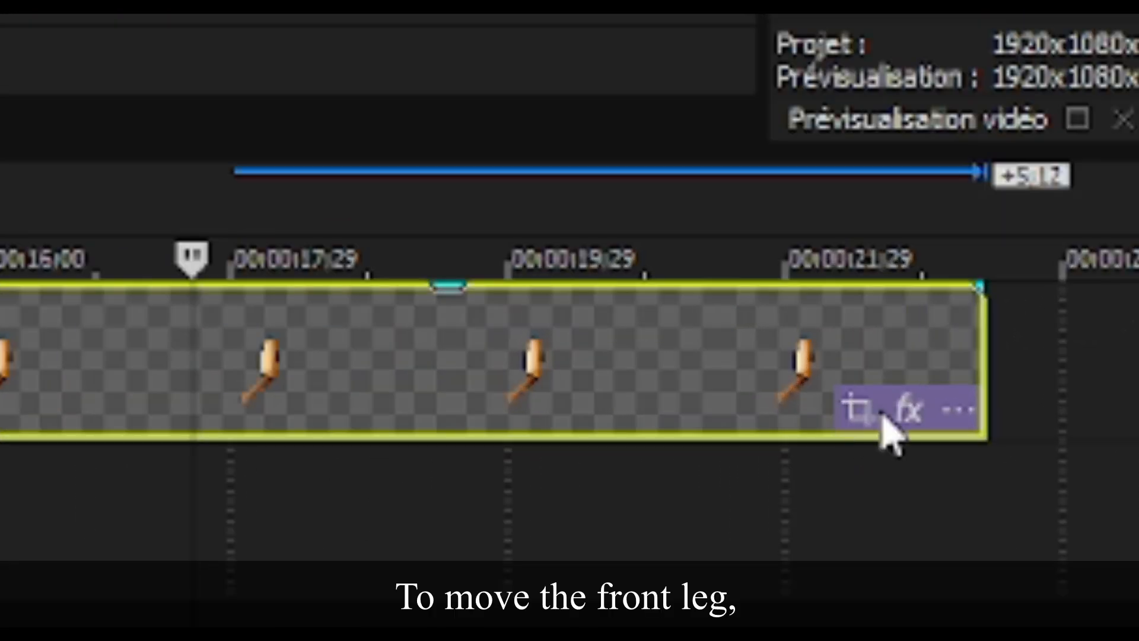
- In the Pan/Crop settings of clip 87, add a position keyframe at 00:00:02;25 and rotate the frame slightly clockwise
click(770, 406)
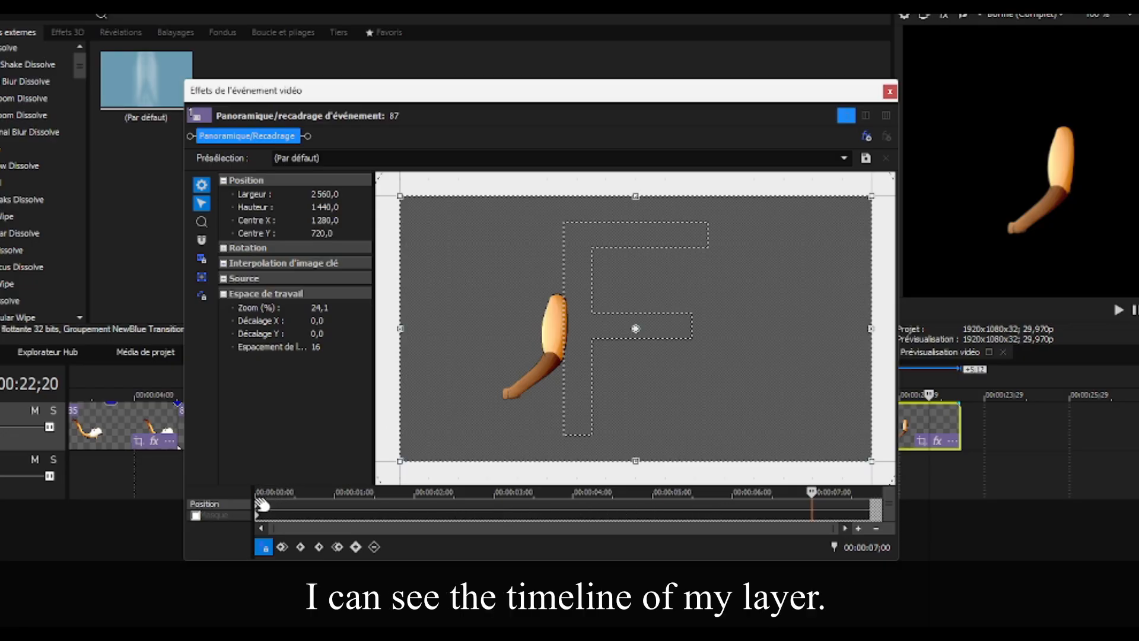
click(333, 501)
click(415, 502)
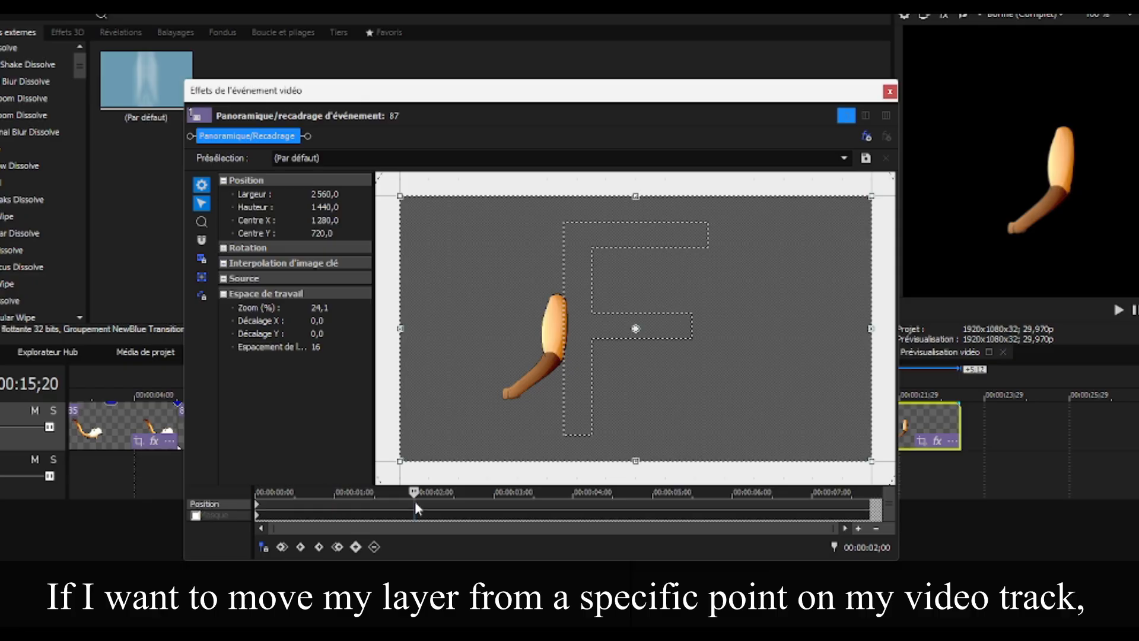
click(480, 501)
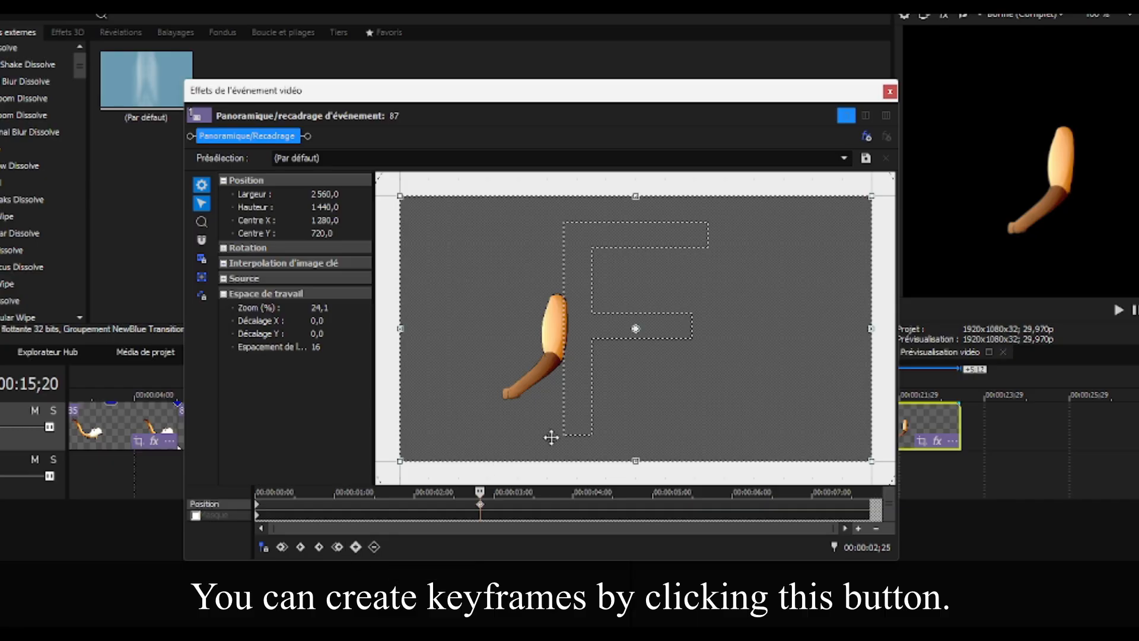
mouse_move(555, 471)
mouse_down()
mouse_move(605, 471)
mouse_move(539, 473)
mouse_up()
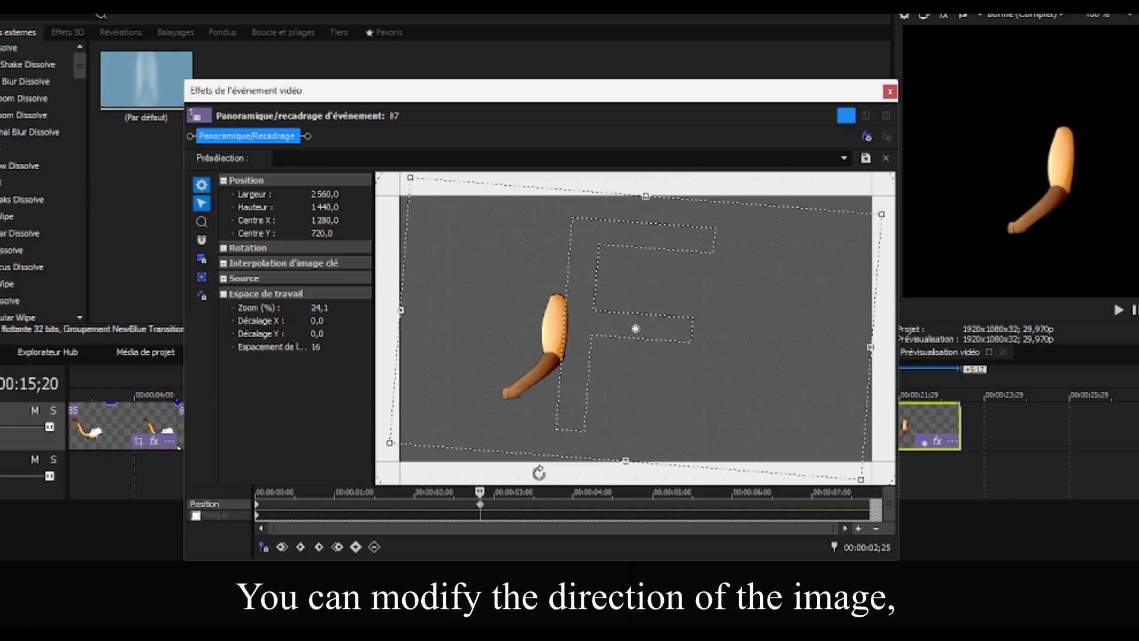
mouse_move(861, 477)
mouse_down()
mouse_move(893, 486)
mouse_move(871, 516)
mouse_move(845, 478)
mouse_up()
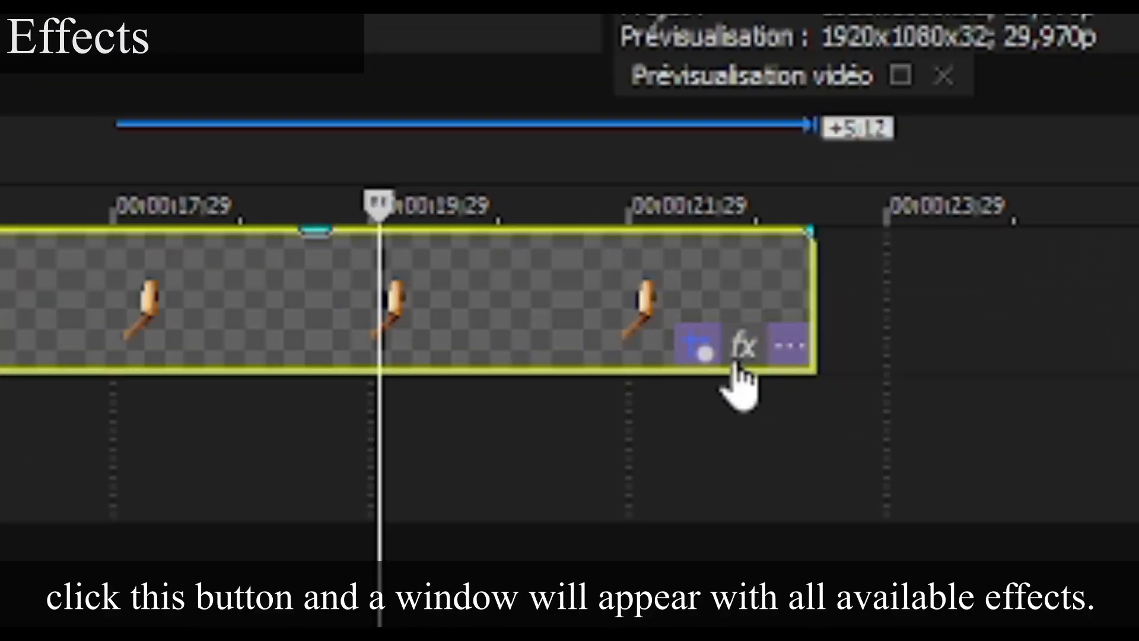
- Raise the vertical waves of the Onde effect on clip 87, and search the video effects for "flou" to show the Flou gaussien presets
click(744, 354)
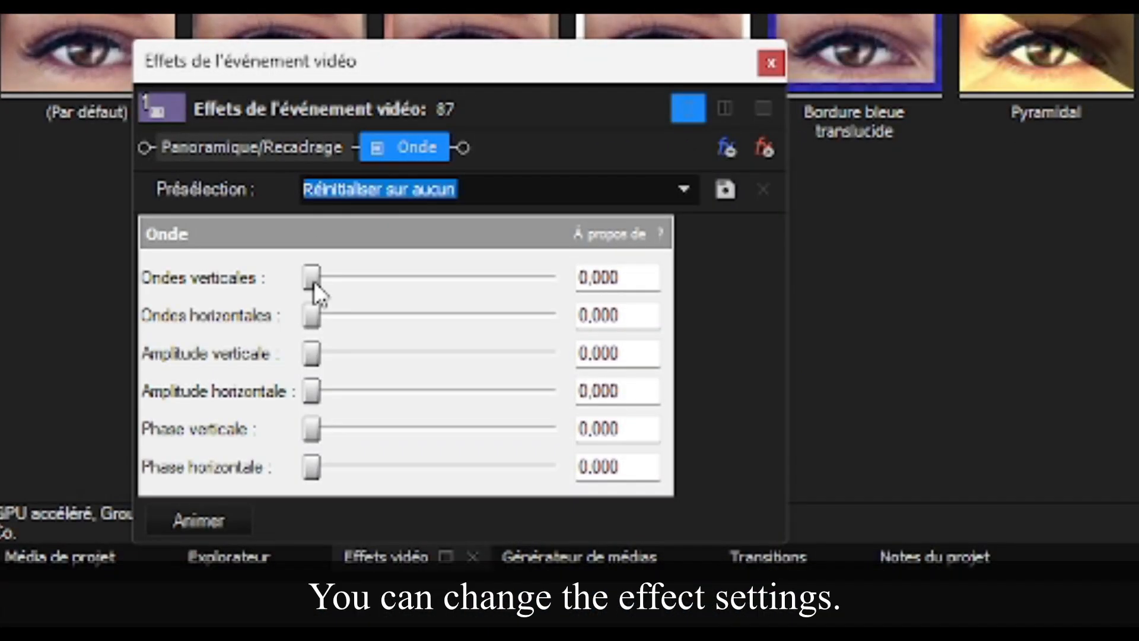
drag(314, 281, 417, 278)
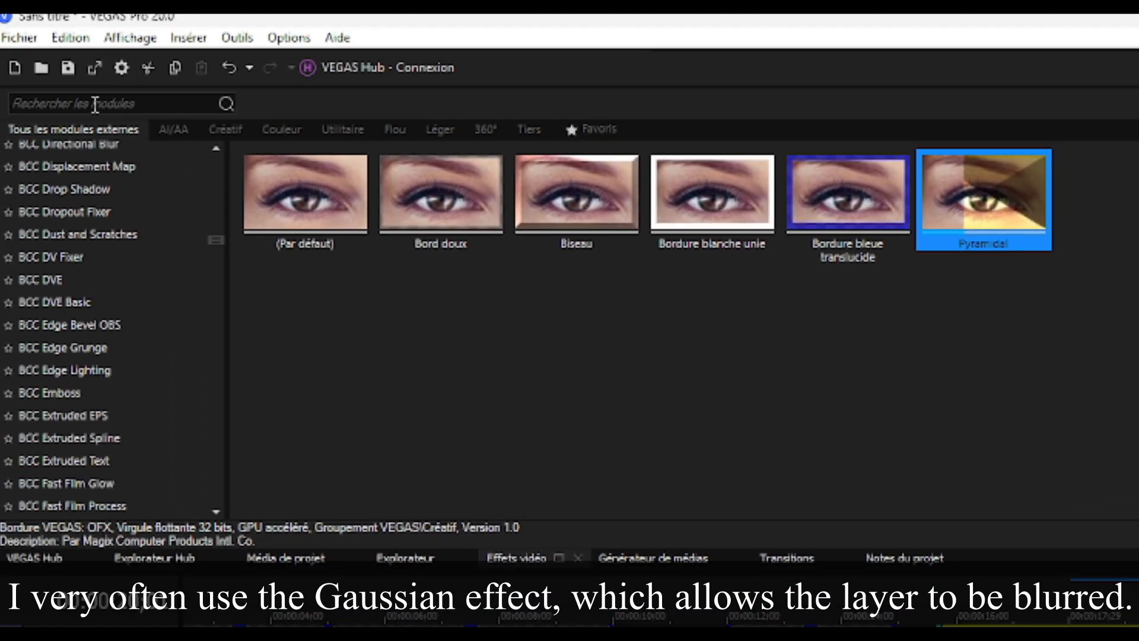
text(flou)
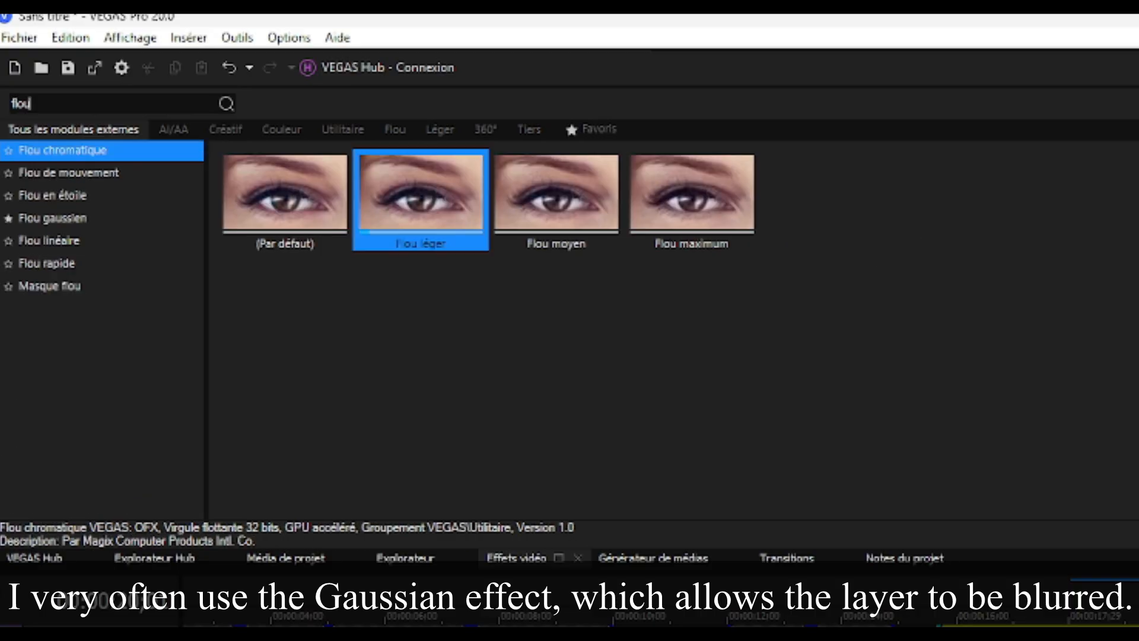
click(83, 217)
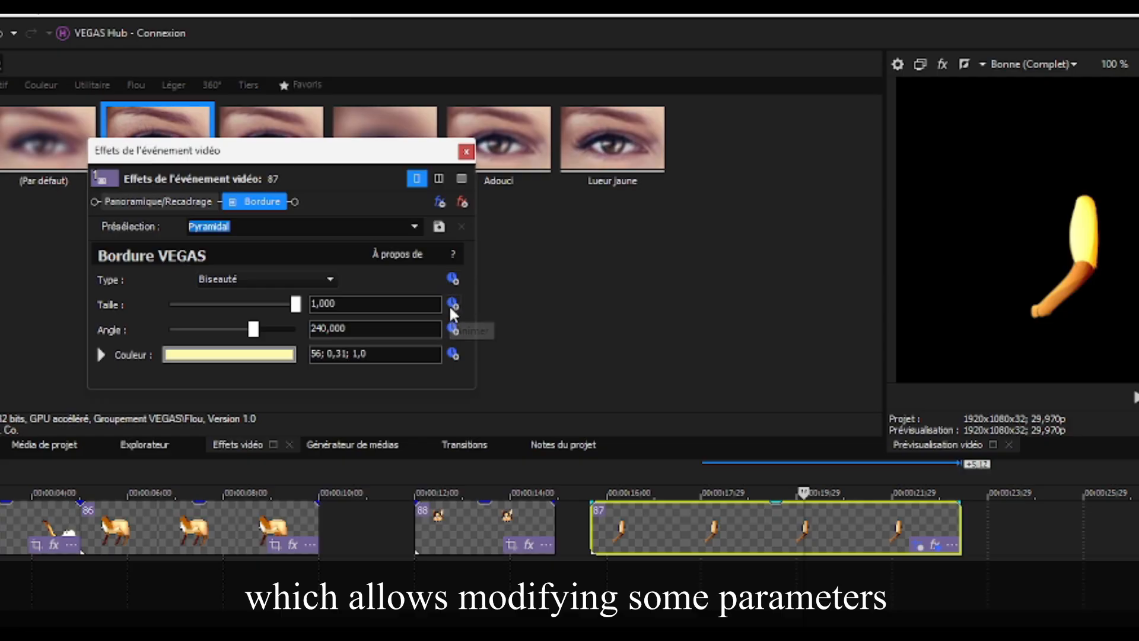
- Animate the size of clip 87's Bordure effect, setting it to 0 at 00:00:02;28, and preview the change along the clip
click(452, 304)
click(290, 411)
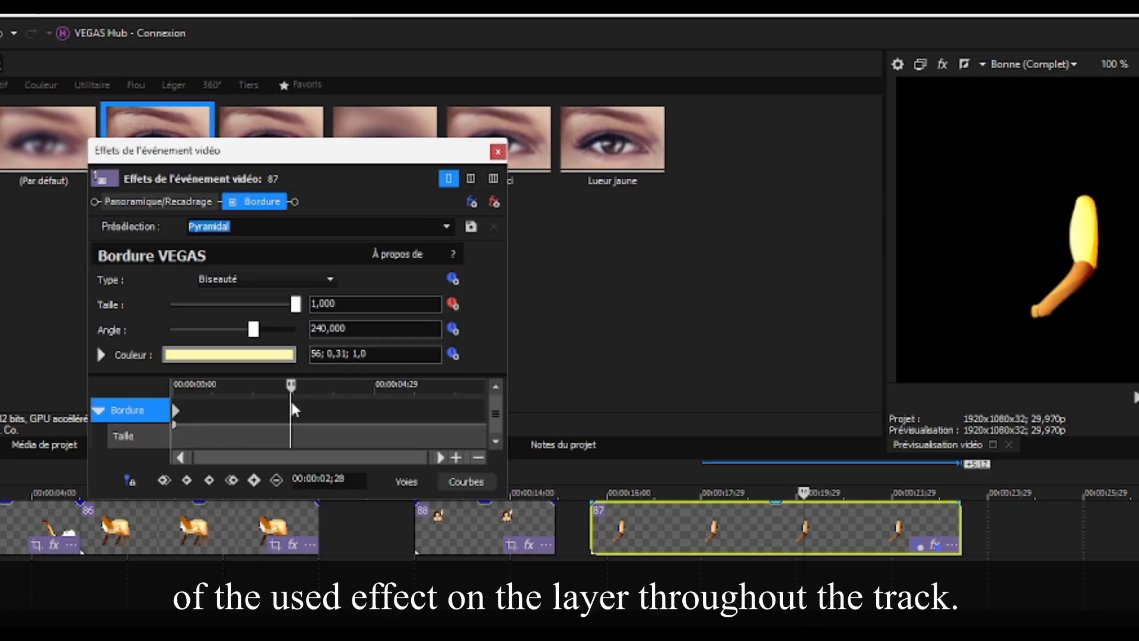
drag(295, 304, 127, 318)
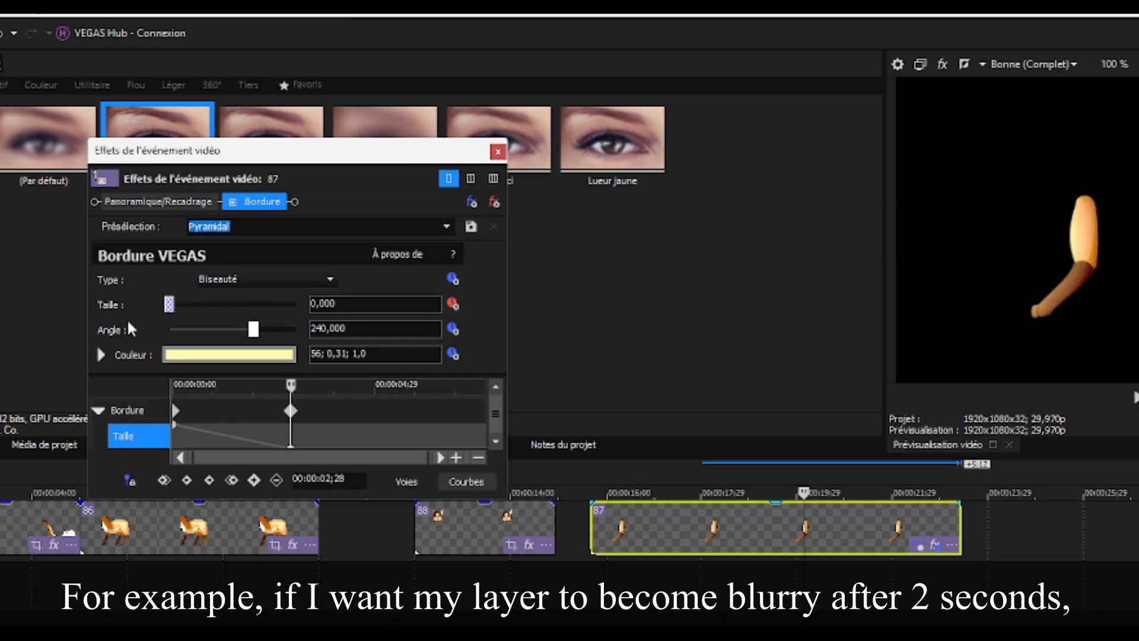
click(648, 461)
click(737, 465)
click(769, 469)
click(815, 470)
click(497, 151)
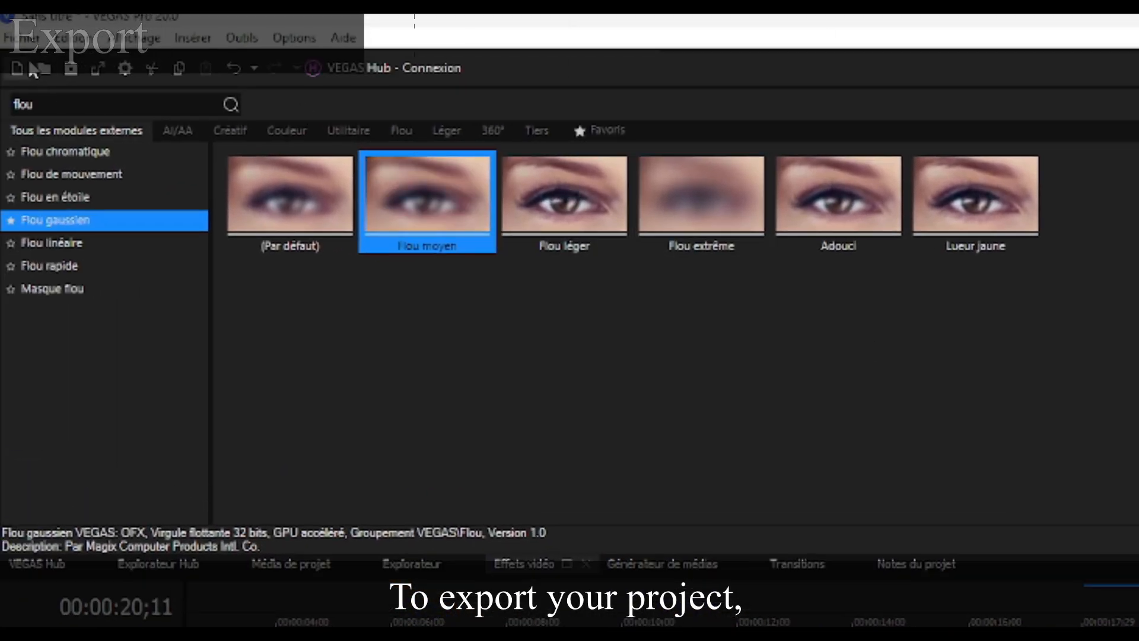
- Start rendering the project with the Render As command
click(31, 39)
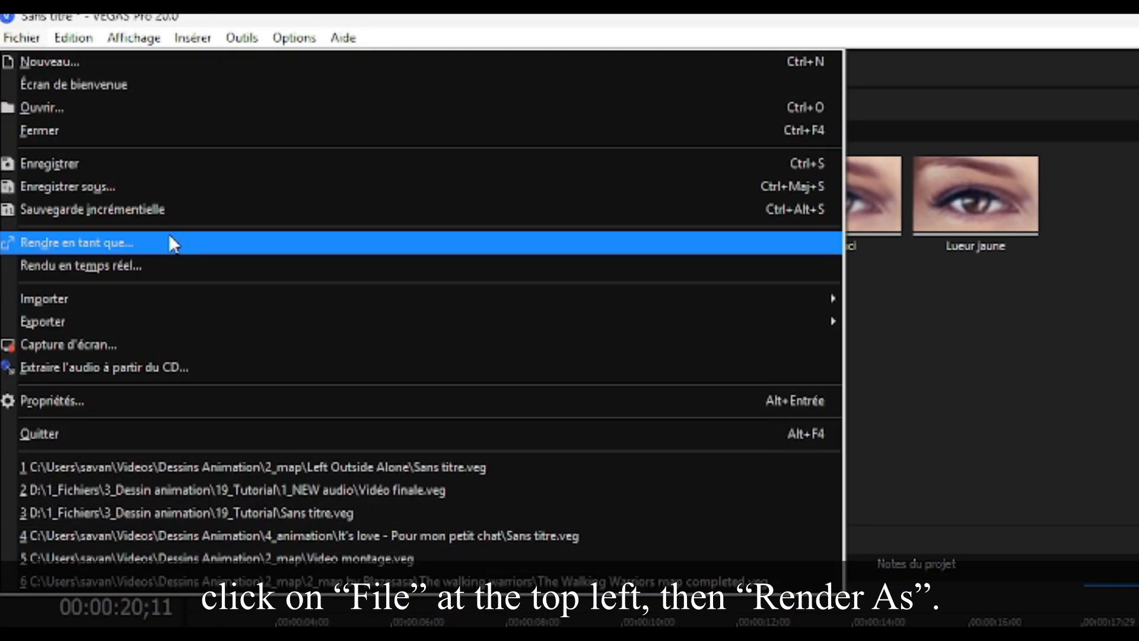